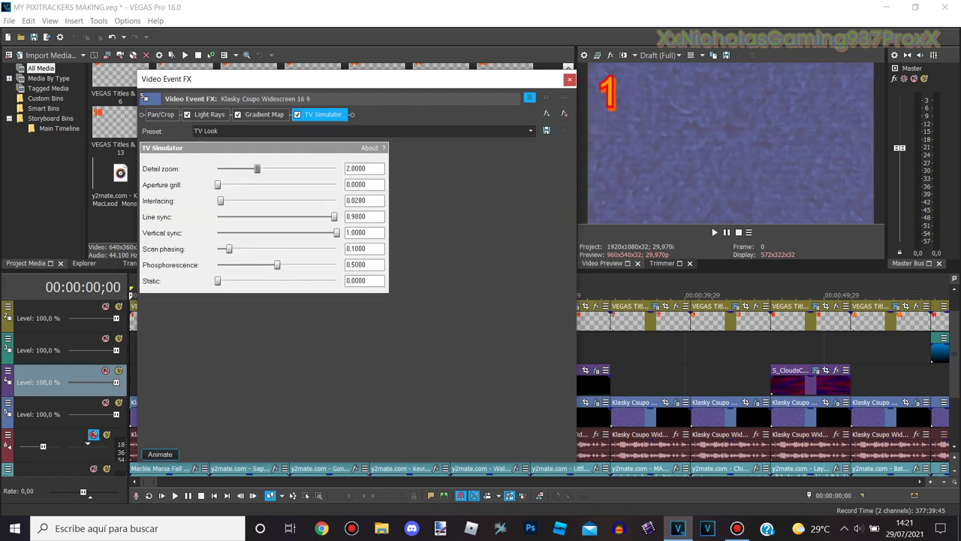
# Step: Close the first clip's effects, move the playhead to the second Klasky Csupo clip, and examine each colour point in its Gradient Map
pyautogui.click(570, 79)
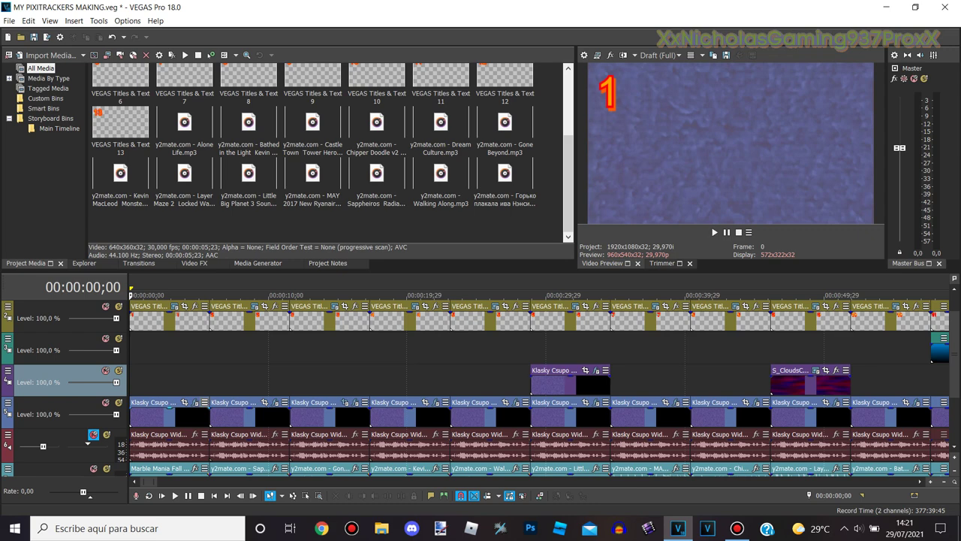
pyautogui.click(211, 384)
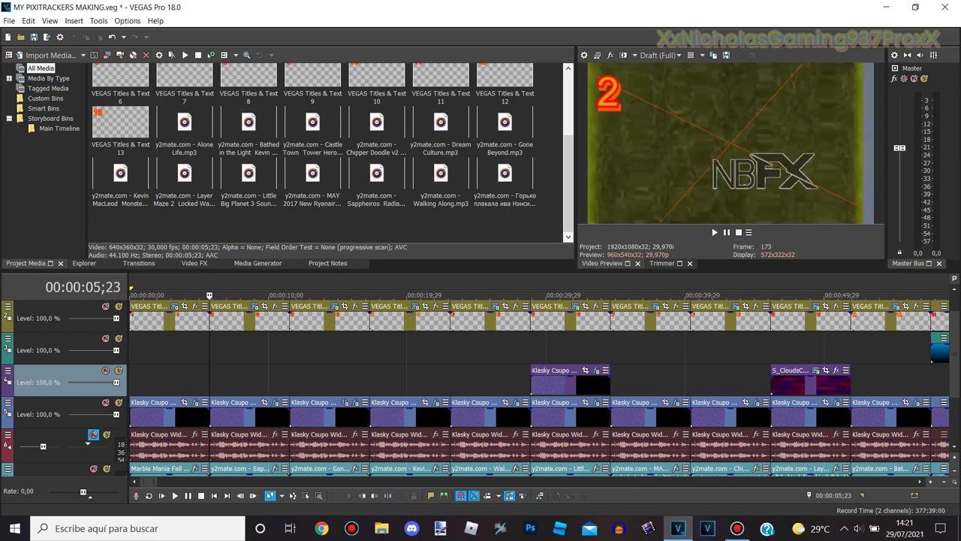
pyautogui.click(277, 403)
pyautogui.click(215, 114)
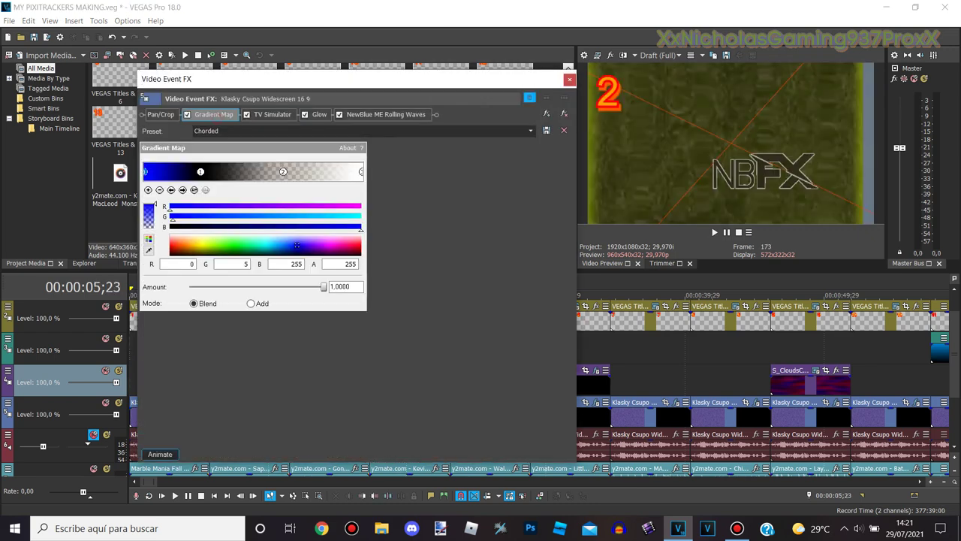
pyautogui.click(182, 189)
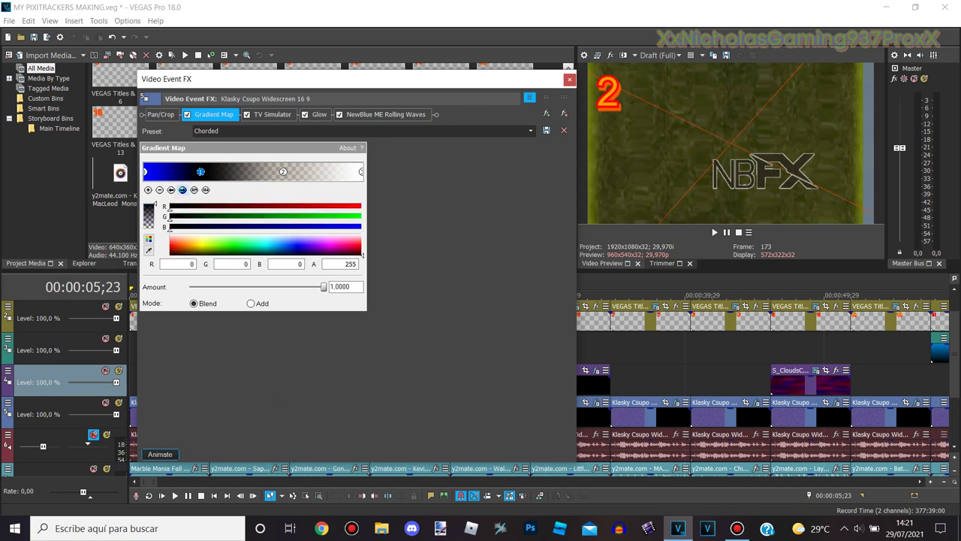
pyautogui.click(182, 189)
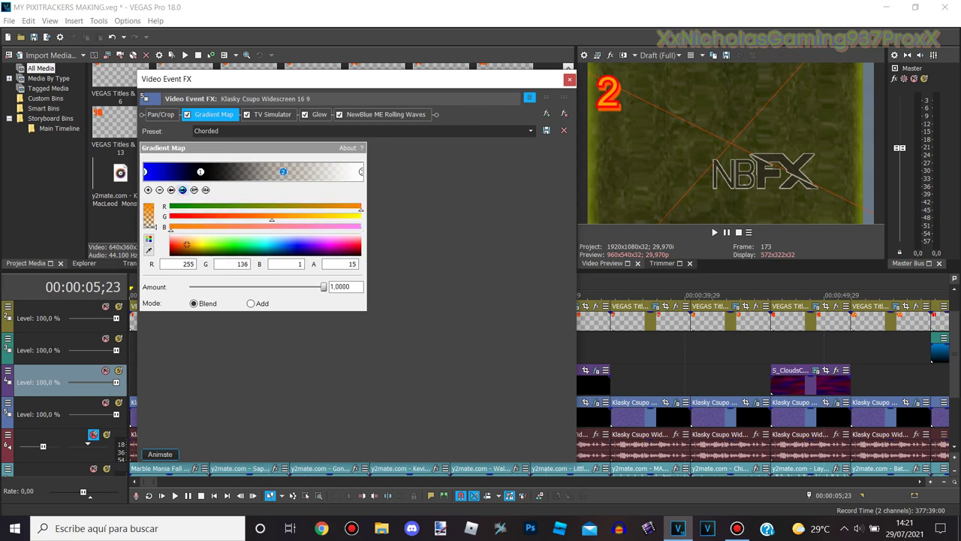
pyautogui.click(182, 189)
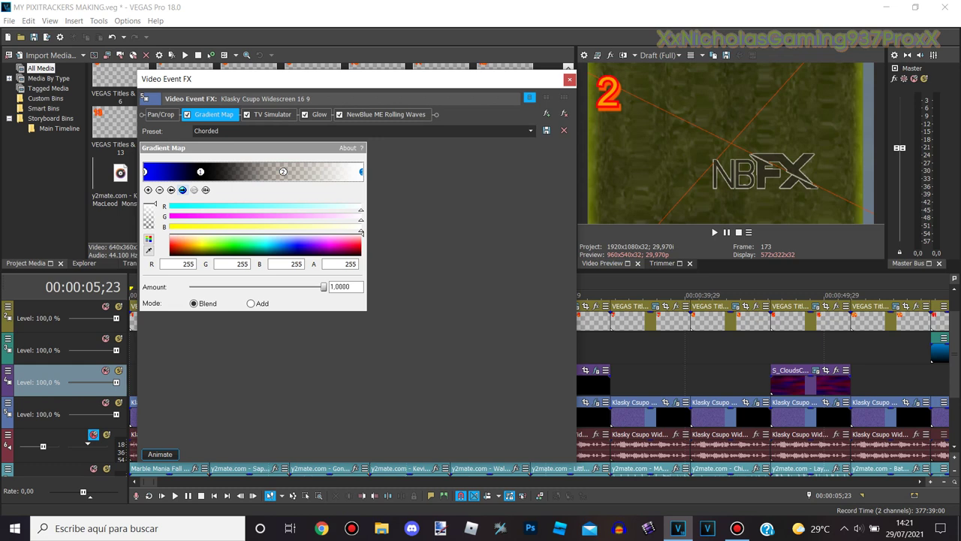
# Step: Review the second clip's TV Simulator, Glow and NewBlue ME Rolling Waves settings, and close its effects window
pyautogui.click(276, 115)
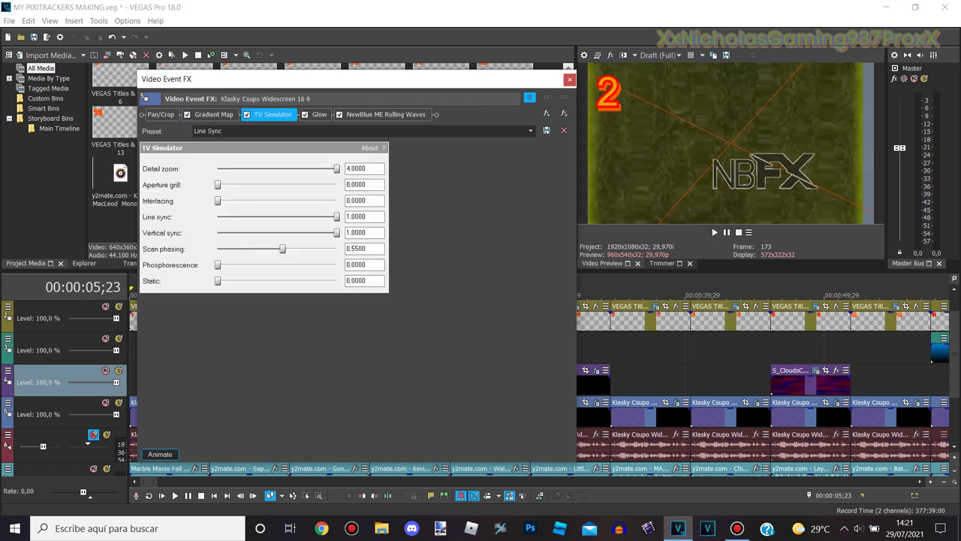
pyautogui.click(319, 114)
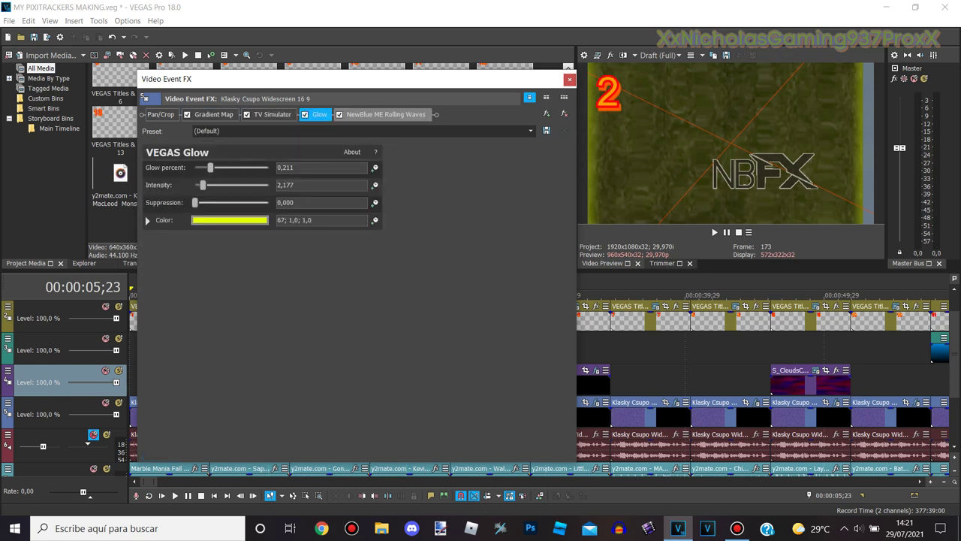
pyautogui.click(386, 115)
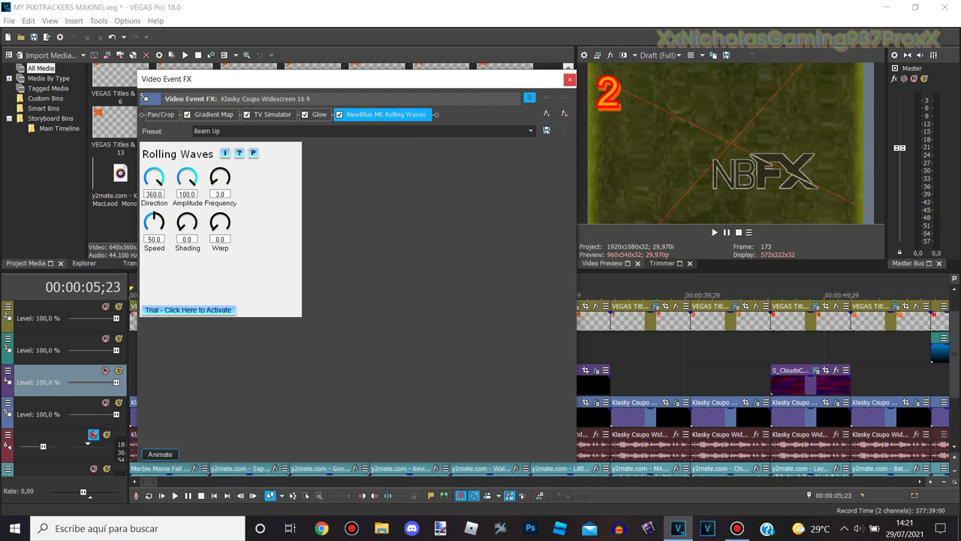
pyautogui.click(570, 79)
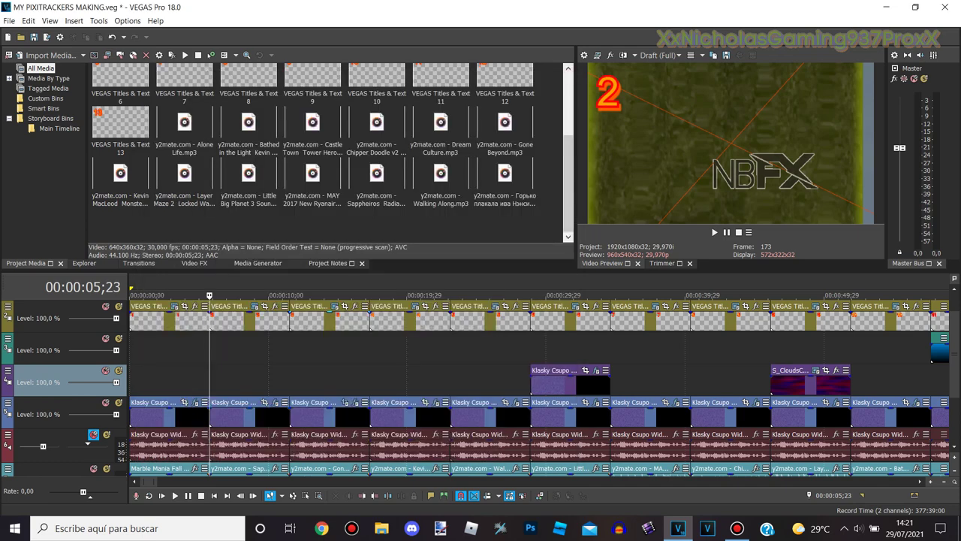
# Step: Move the playhead to the third Klasky Csupo clip and review its Channel Blend, Invert, HSL Adjust and LAB Adjust effects
pyautogui.click(289, 283)
pyautogui.click(353, 402)
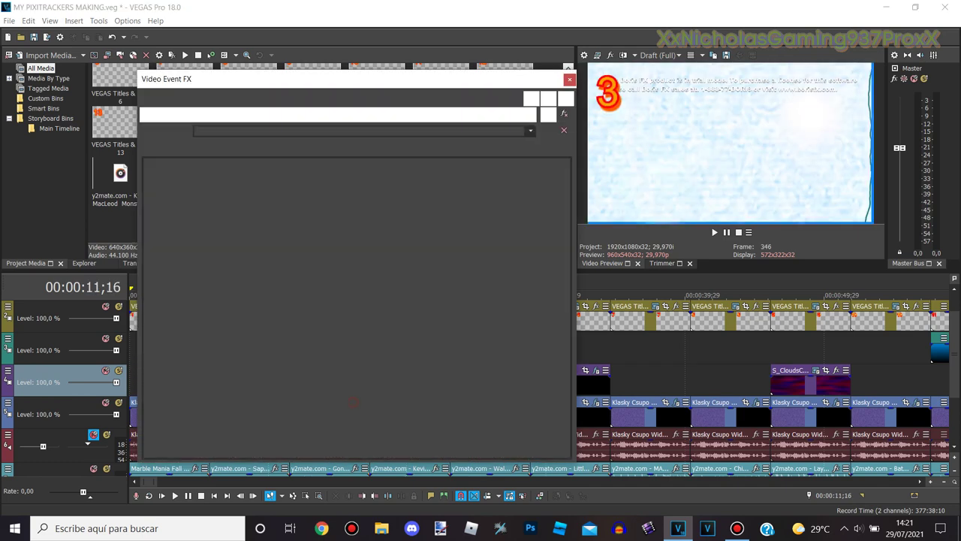
pyautogui.click(273, 115)
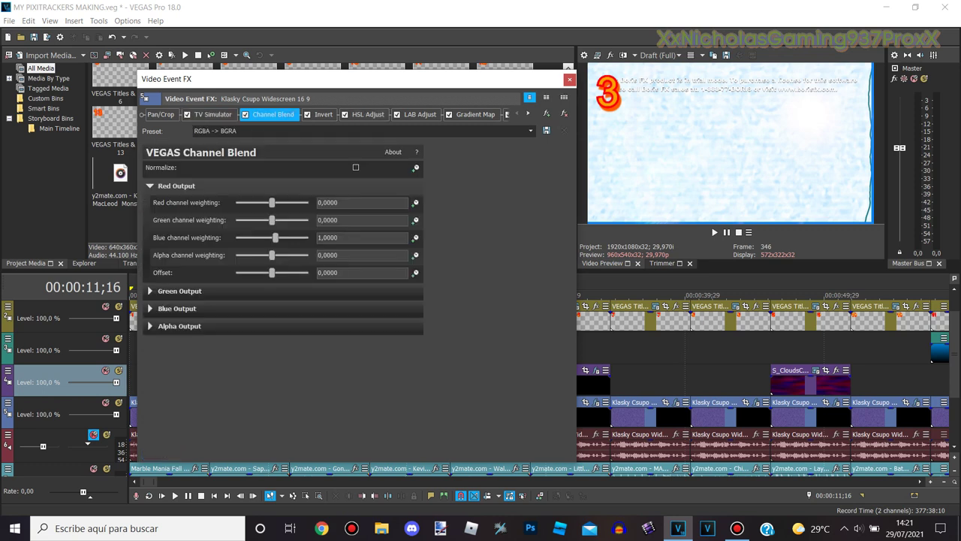
pyautogui.click(323, 114)
pyautogui.click(367, 114)
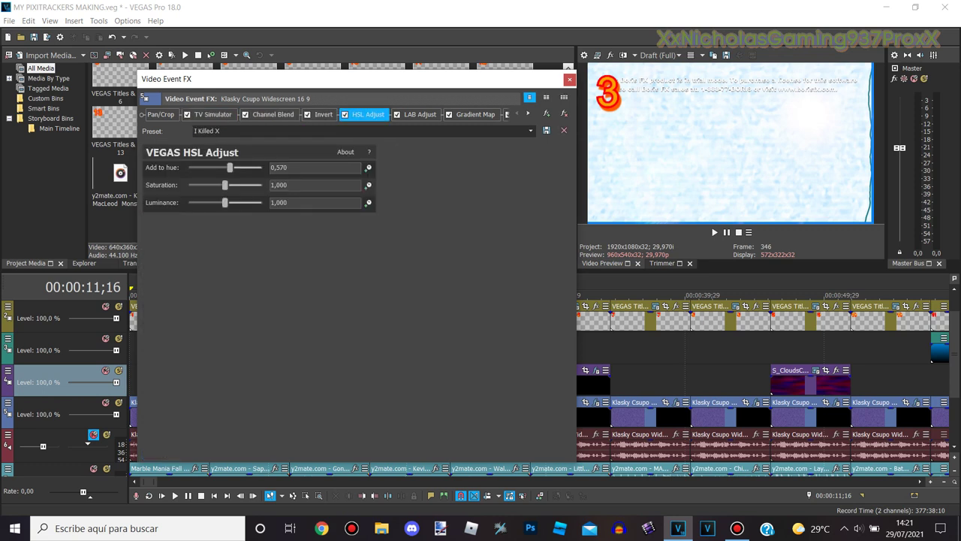
pyautogui.click(420, 114)
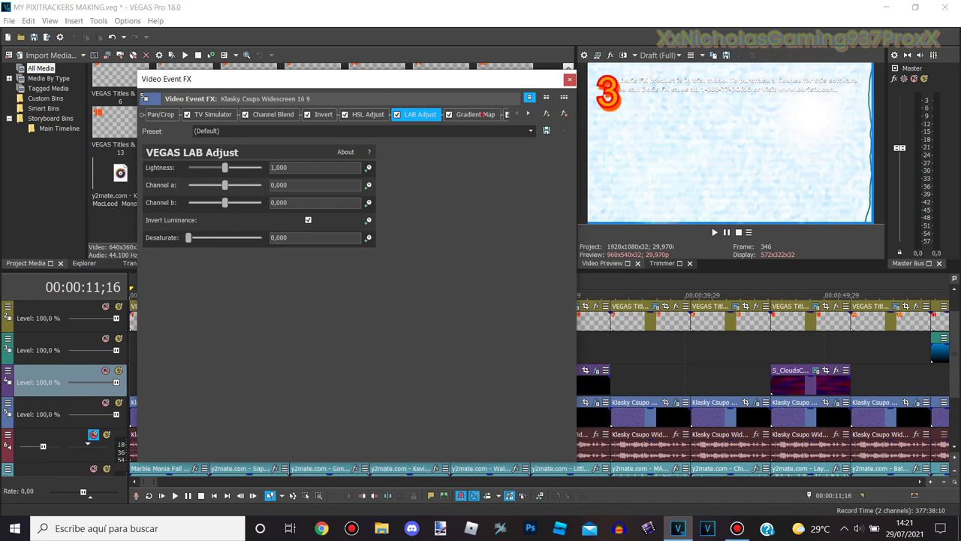
# Step: Examine the RGB values of each colour point in the third clip's Gradient Map
pyautogui.click(476, 114)
pyautogui.click(183, 189)
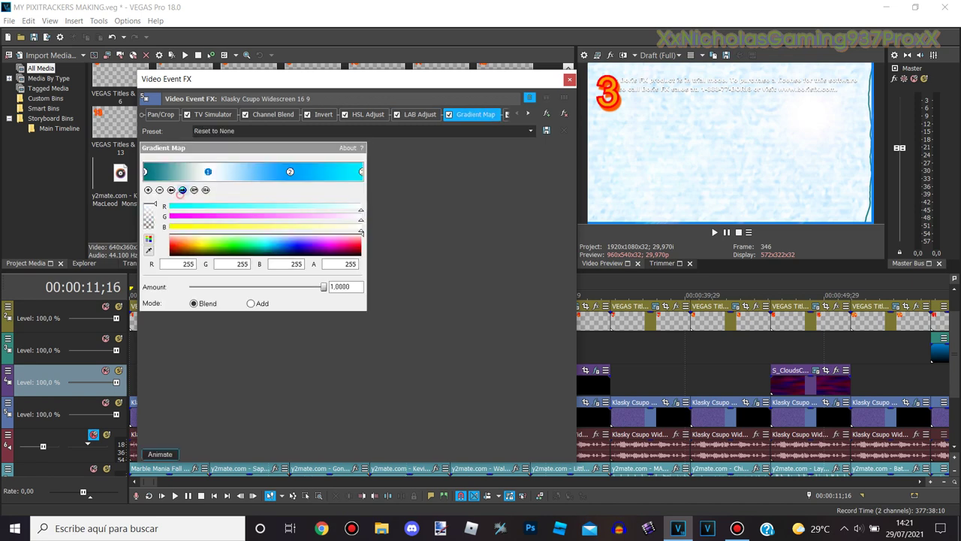
pyautogui.click(182, 189)
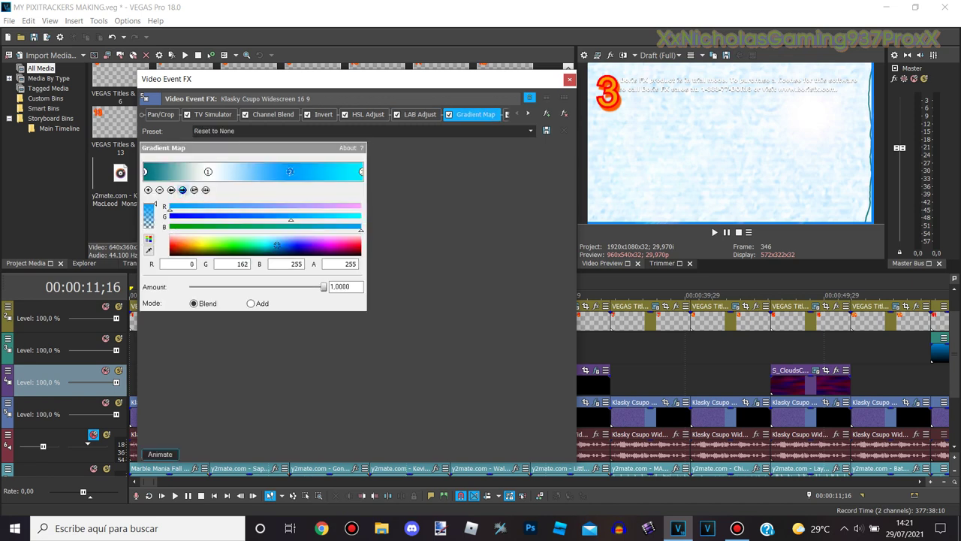
pyautogui.click(183, 189)
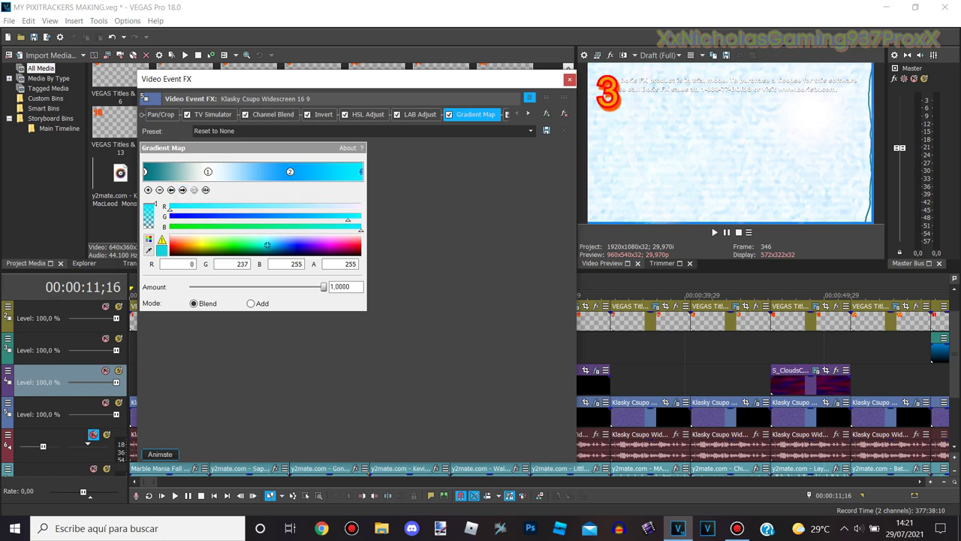
# Step: Review the third clip's NewBlue ST Film Camera and BCC Lens Flare 3D parameters, and close its effects window
pyautogui.click(528, 113)
pyautogui.click(528, 113)
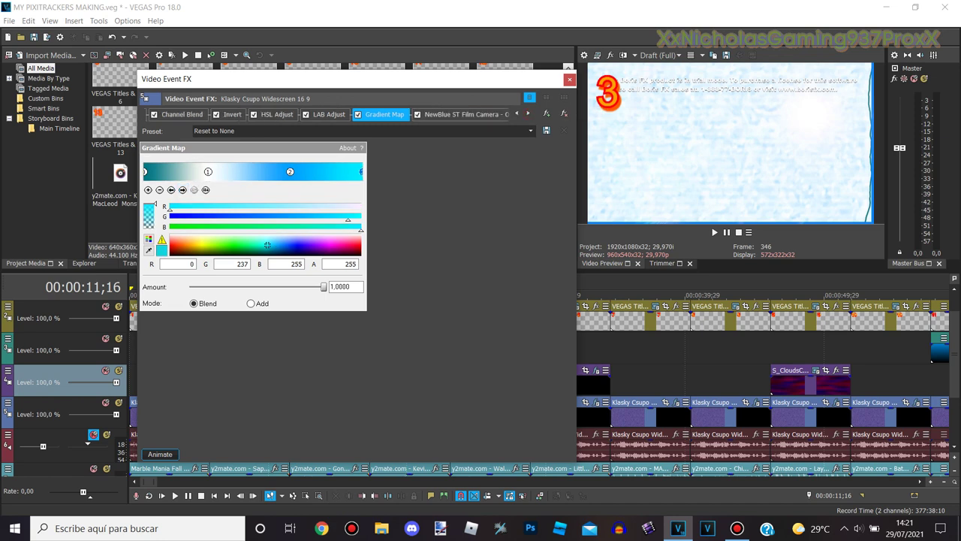
pyautogui.click(462, 115)
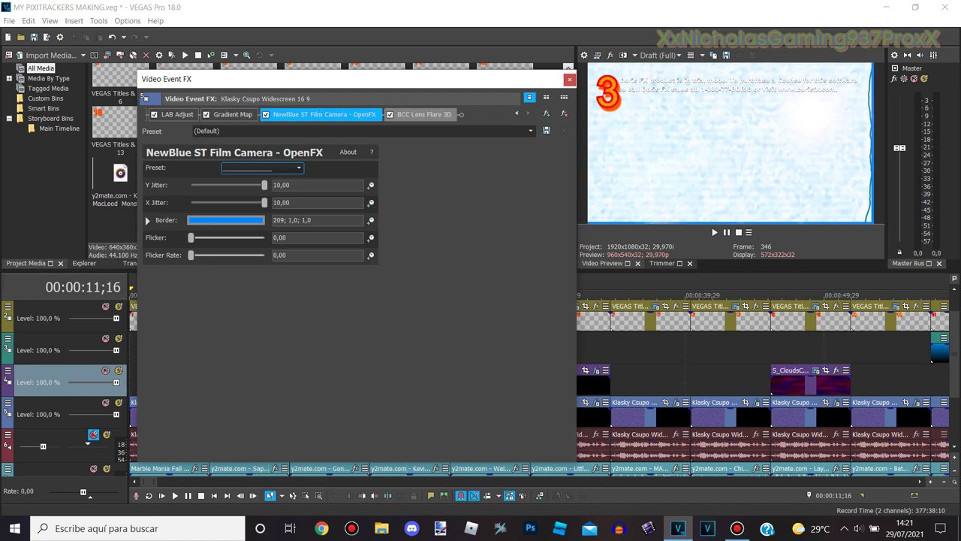
pyautogui.click(431, 116)
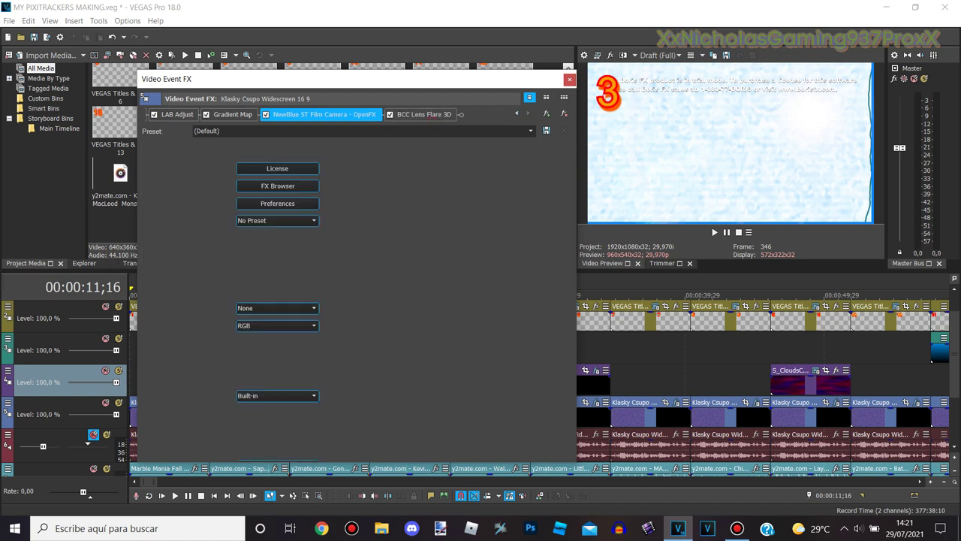
pyautogui.scroll(-4, 268, 300)
pyautogui.scroll(-3, 268, 301)
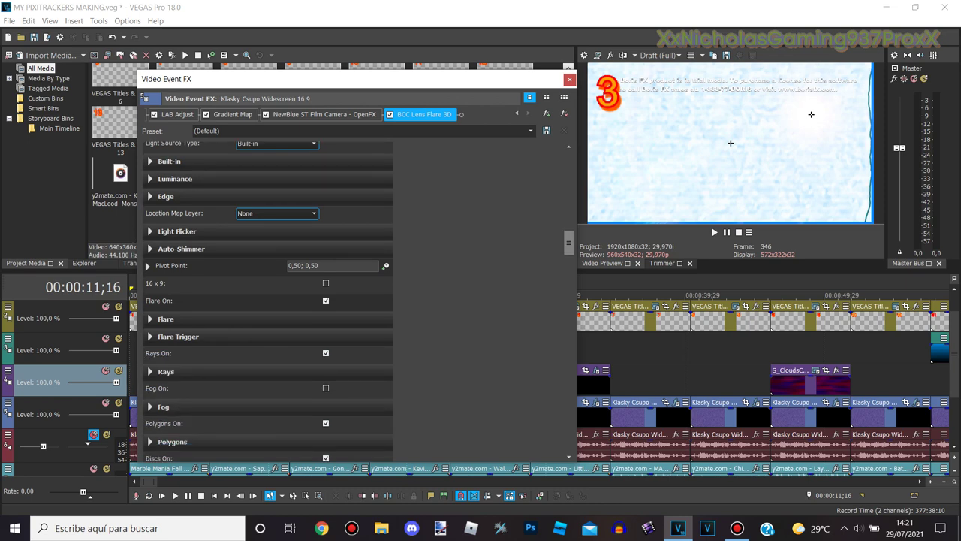
pyautogui.scroll(6, 269, 300)
pyautogui.scroll(1, 268, 300)
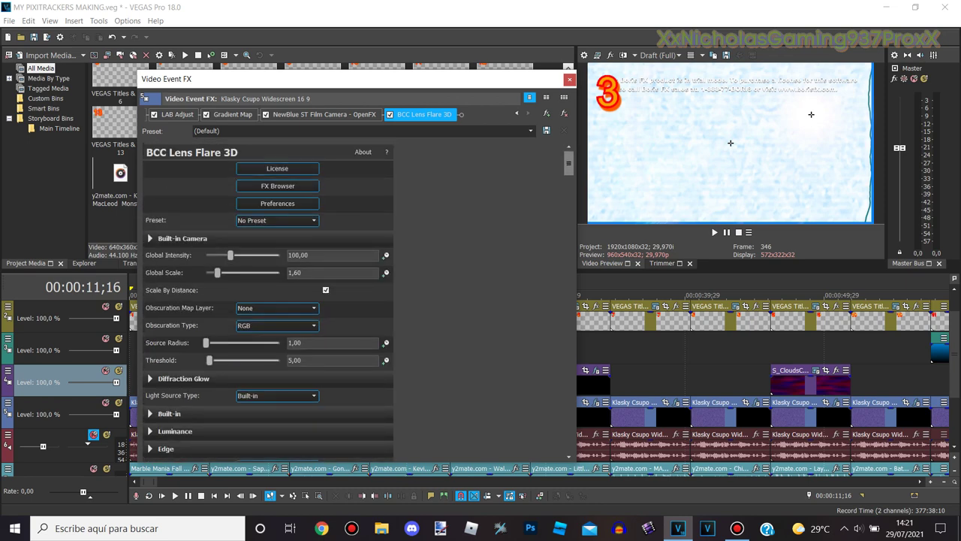
pyautogui.click(570, 79)
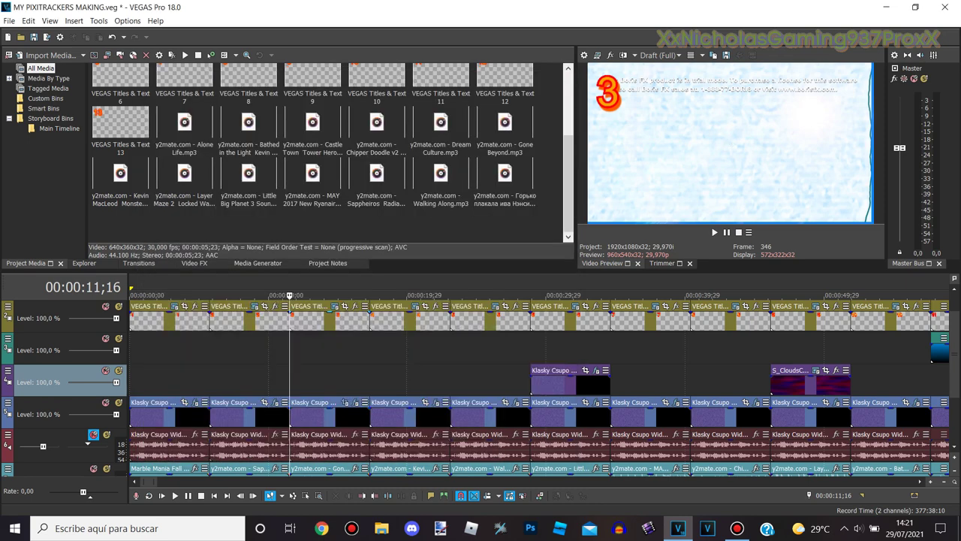
# Step: Move the playhead to the fourth Klasky Csupo clip and review its Invert, LAB Adjust and HSL Adjust effects
pyautogui.click(369, 382)
pyautogui.click(437, 402)
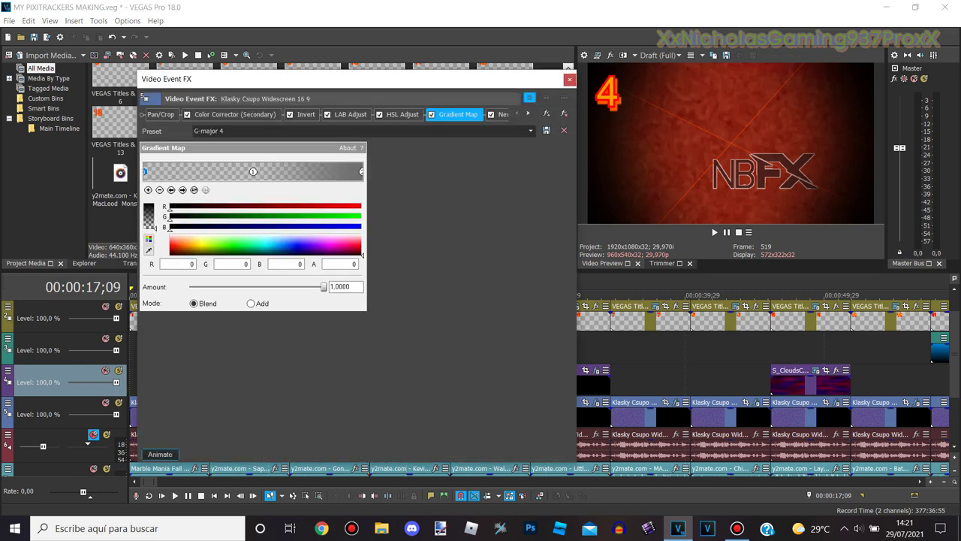
pyautogui.click(305, 115)
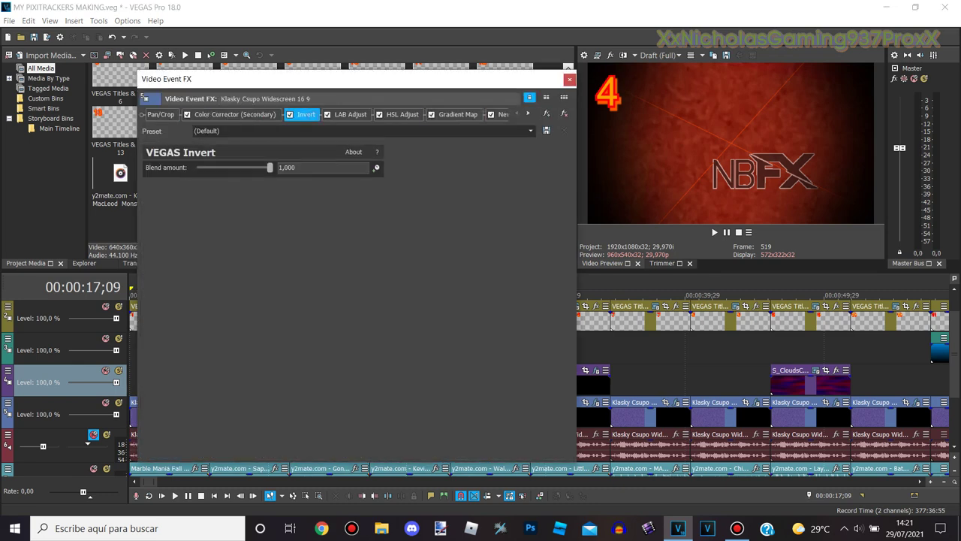
pyautogui.click(352, 115)
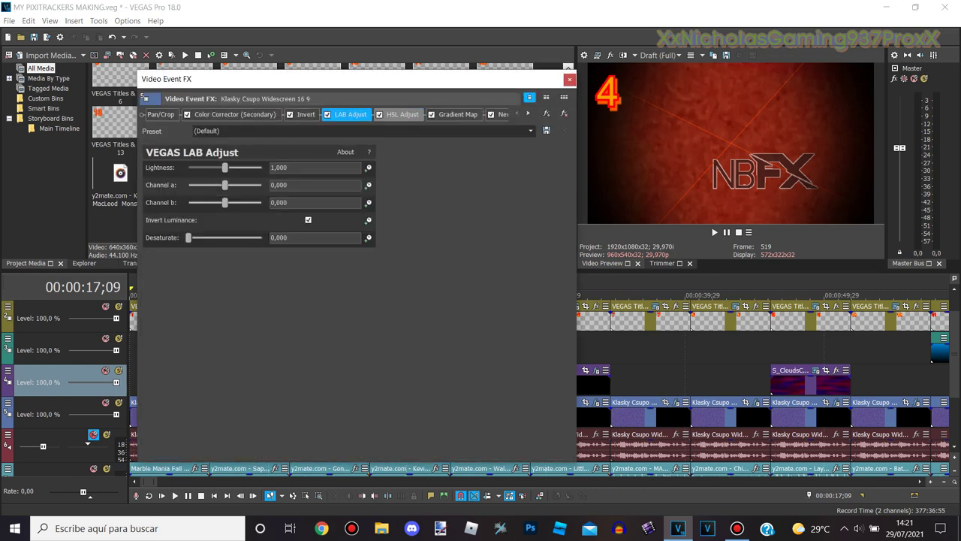
pyautogui.click(402, 114)
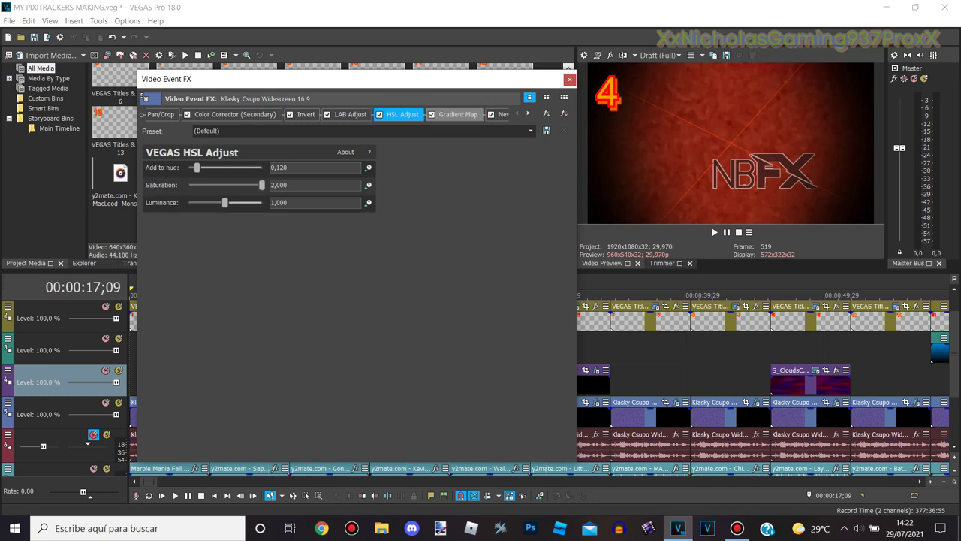
# Step: Examine the colour and alpha values of the points in the fourth clip's Gradient Map
pyautogui.click(456, 114)
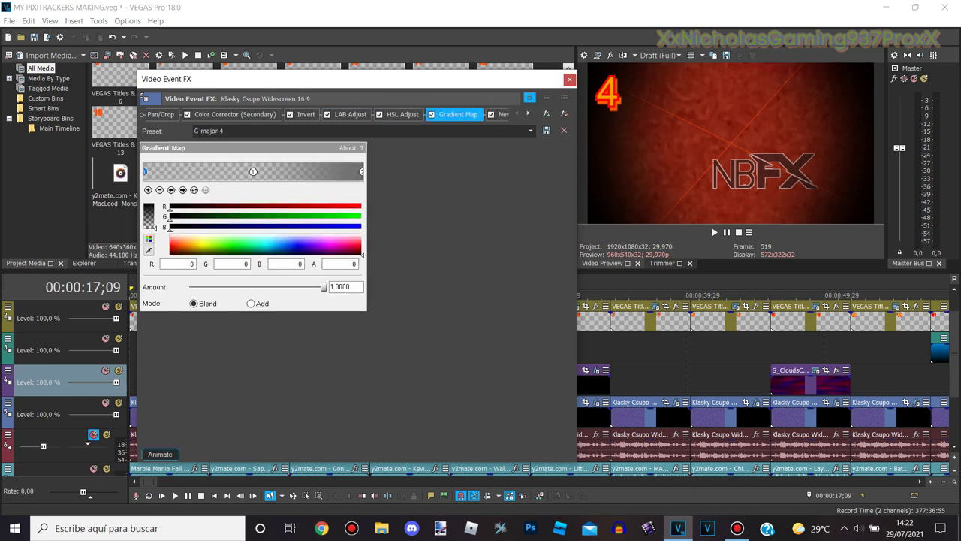
pyautogui.click(183, 190)
pyautogui.click(182, 190)
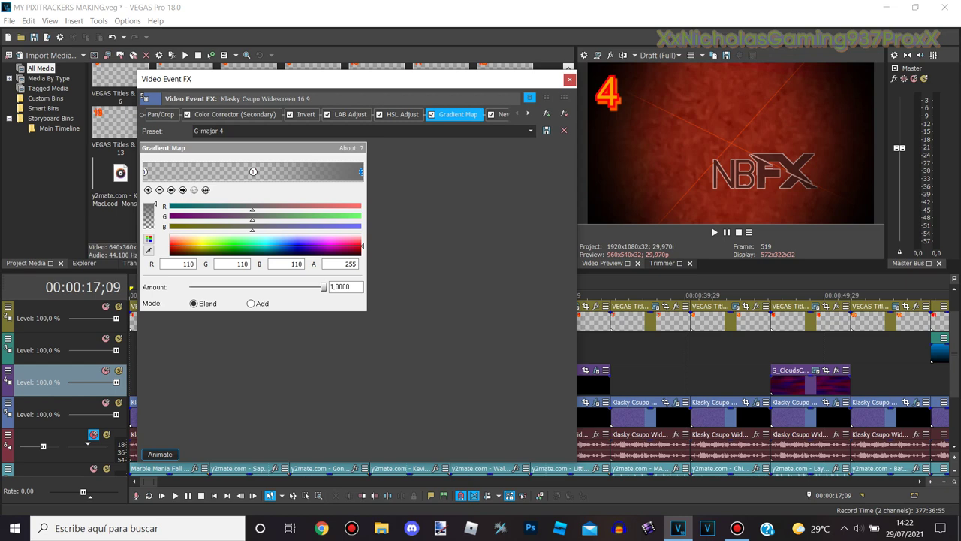
# Step: Review the fourth clip's NewBlue ME Active Camera and Cookie Cutter settings, and close its effects window
pyautogui.click(502, 114)
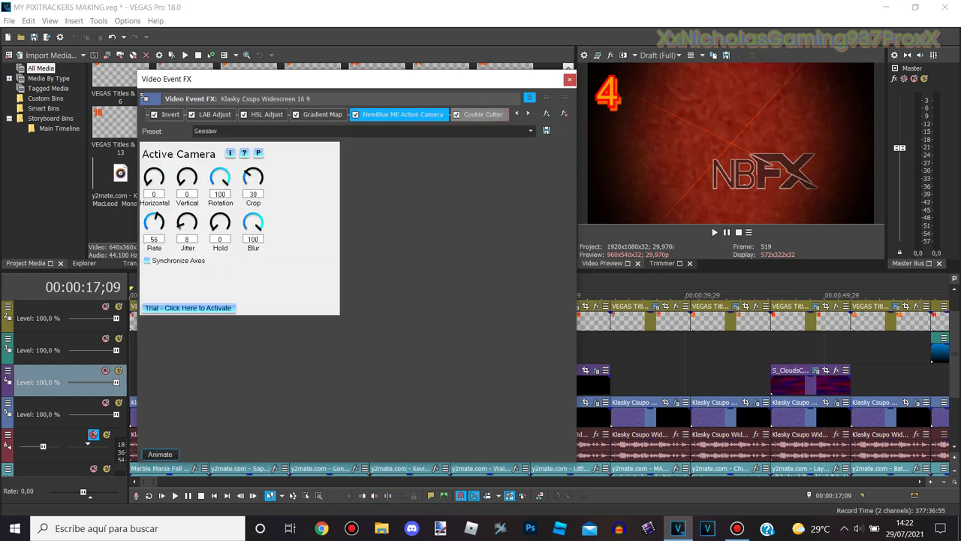
pyautogui.click(502, 114)
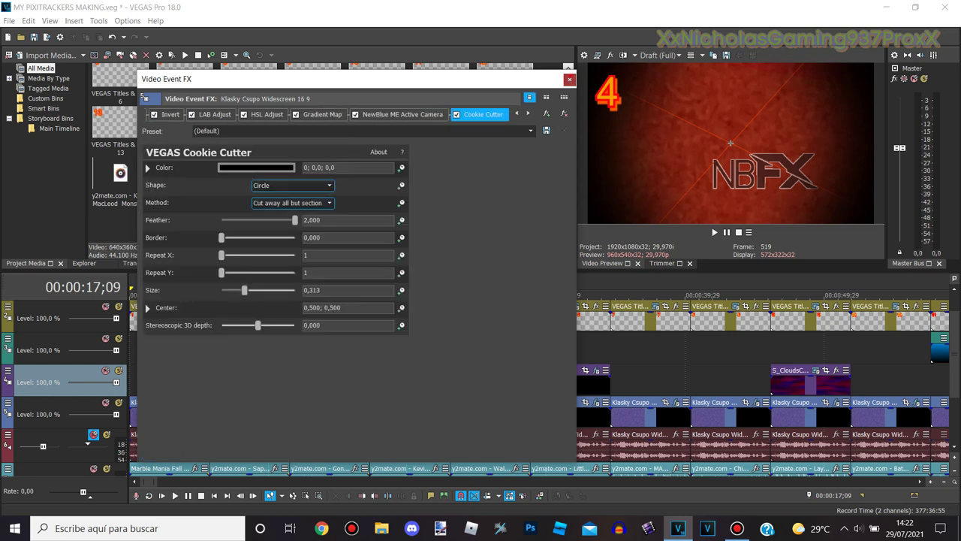
pyautogui.click(569, 80)
# Step: Move the playhead to the fifth Klasky Csupo clip and examine its Gradient Map colour points and NewBlue ME Wiggle settings
pyautogui.click(451, 384)
pyautogui.click(516, 402)
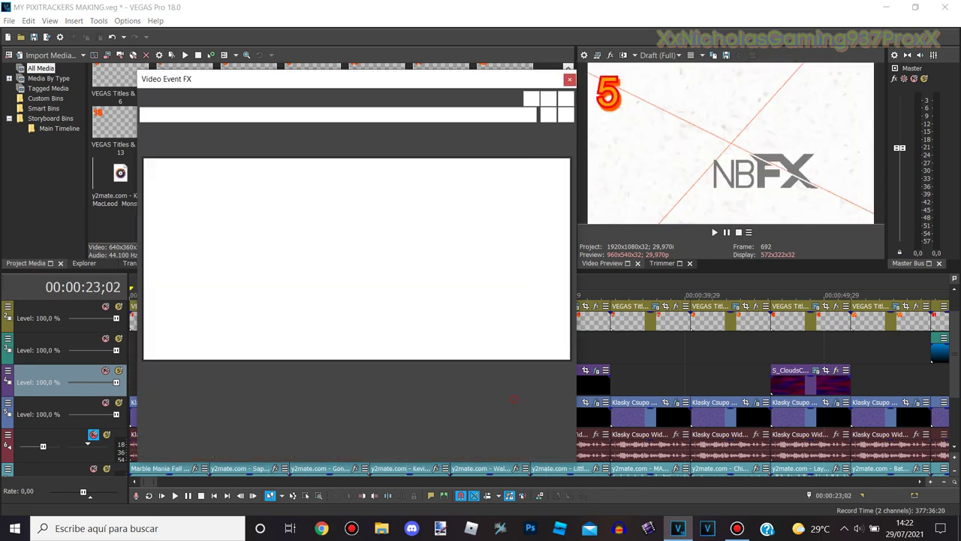
pyautogui.click(271, 115)
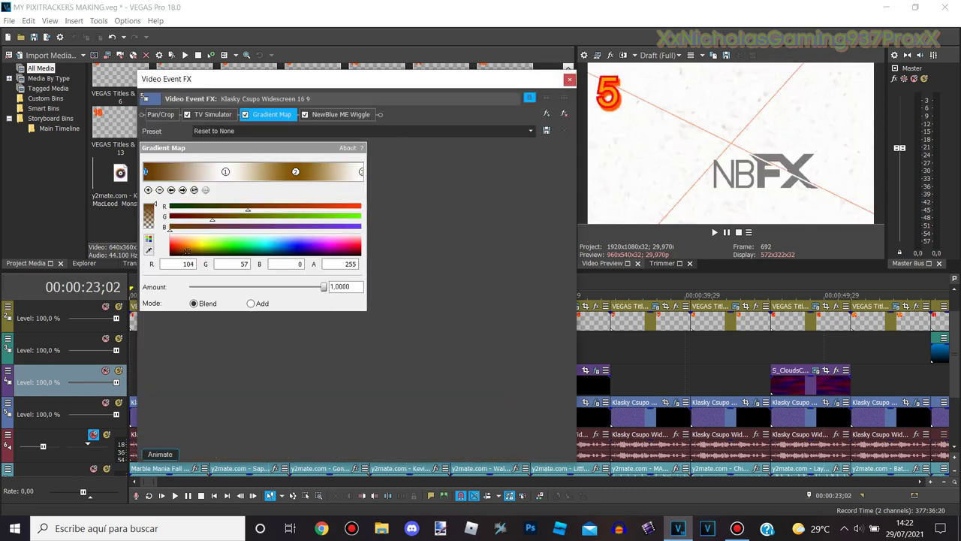
pyautogui.click(183, 190)
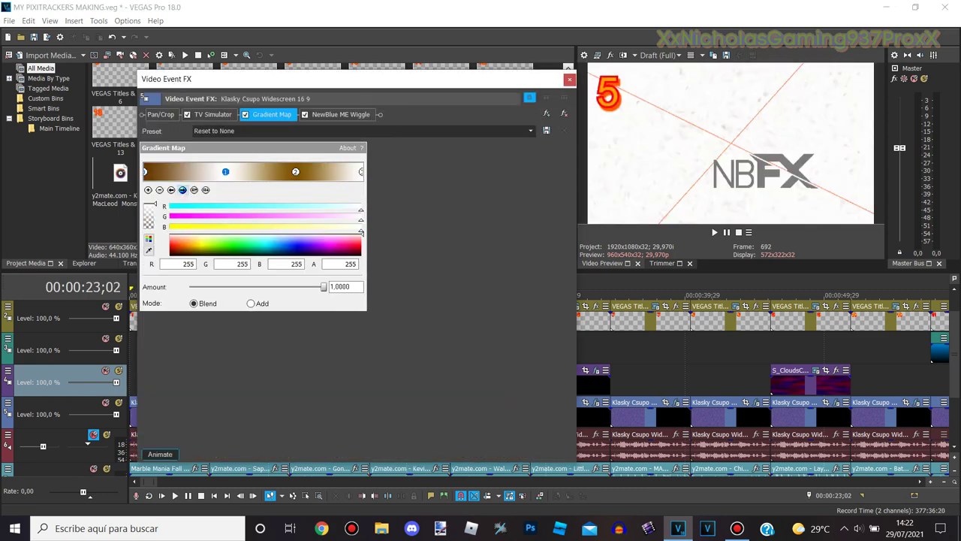
pyautogui.click(182, 189)
pyautogui.click(360, 114)
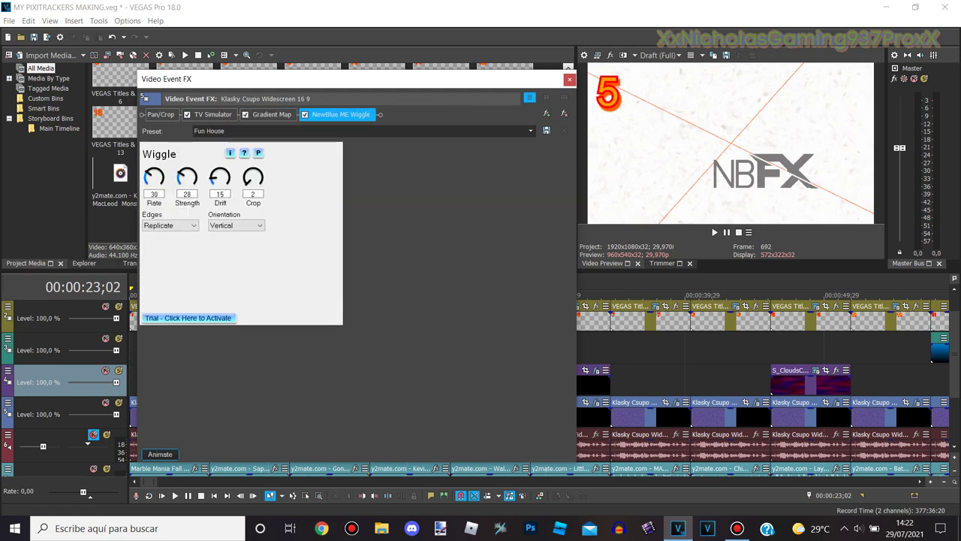
# Step: Close the fifth clip's effects and examine the Gradient Map colour points and NewBlue ME Wiggle settings of the sixth section's overlay clip
pyautogui.click(570, 79)
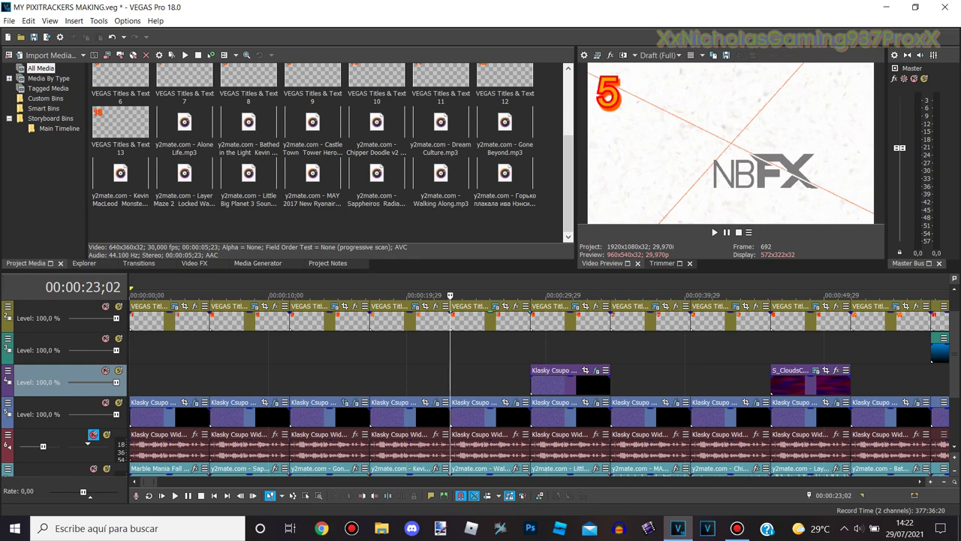
pyautogui.click(528, 380)
pyautogui.click(597, 370)
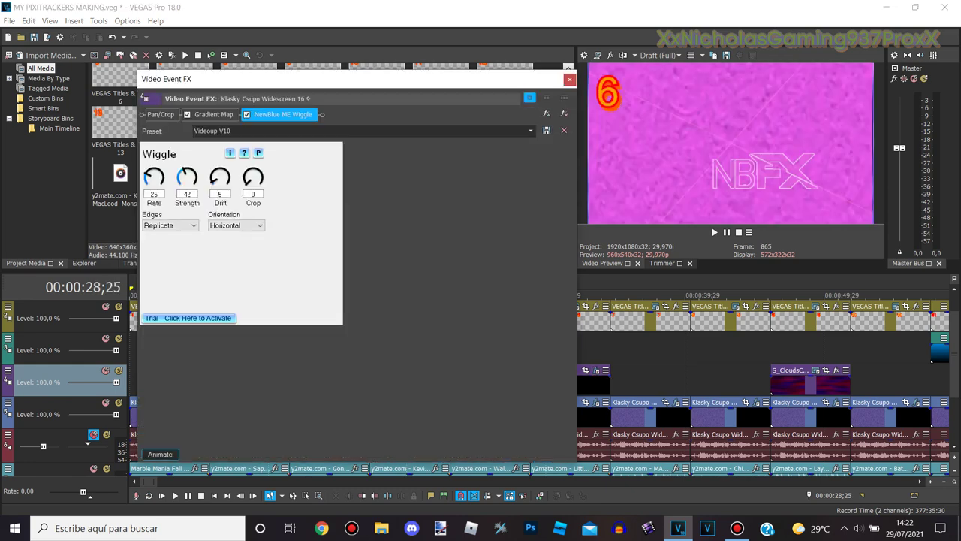
pyautogui.click(214, 115)
pyautogui.click(183, 189)
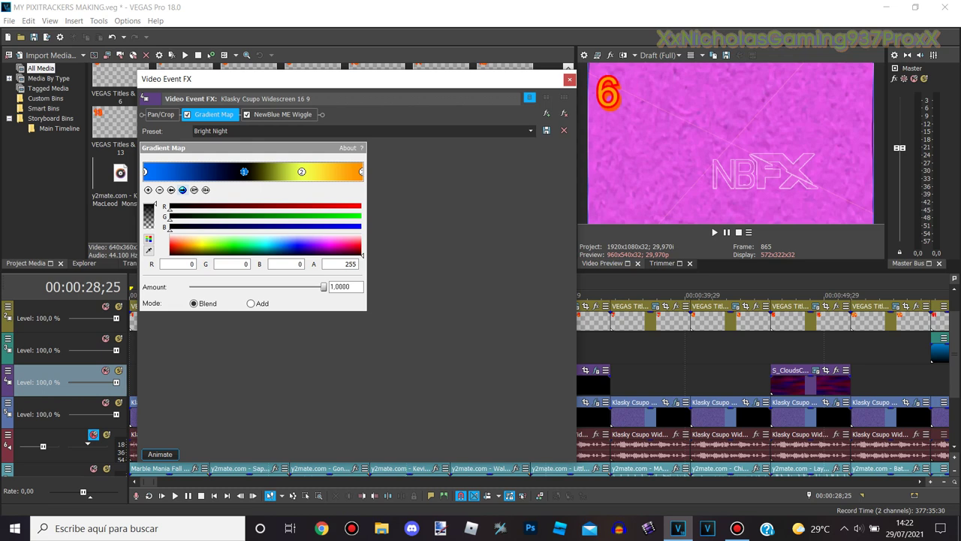
pyautogui.click(182, 190)
pyautogui.click(183, 189)
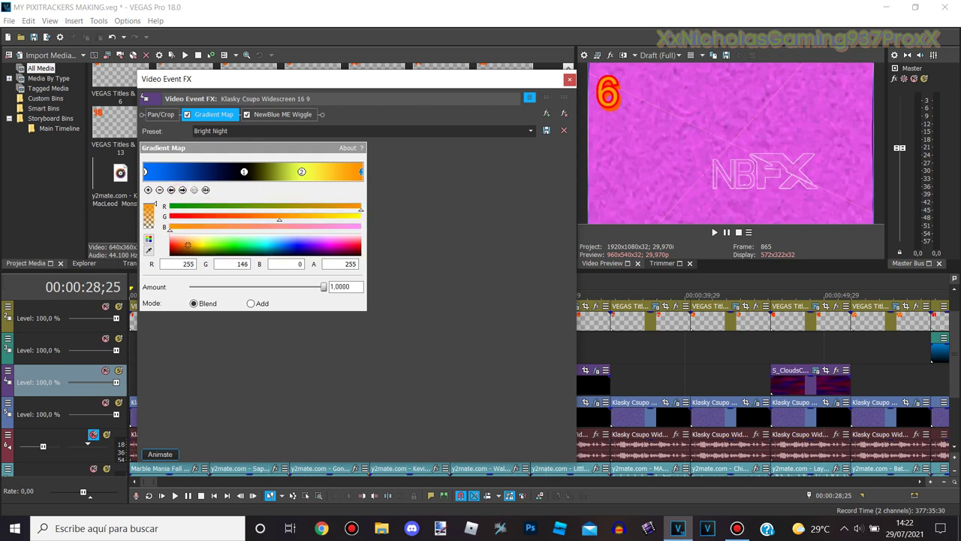
pyautogui.click(276, 115)
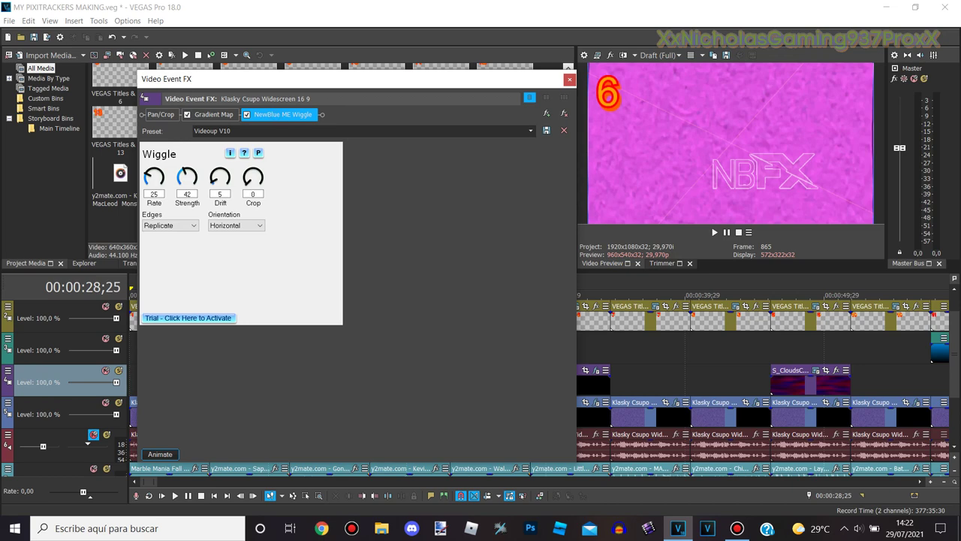
pyautogui.click(570, 79)
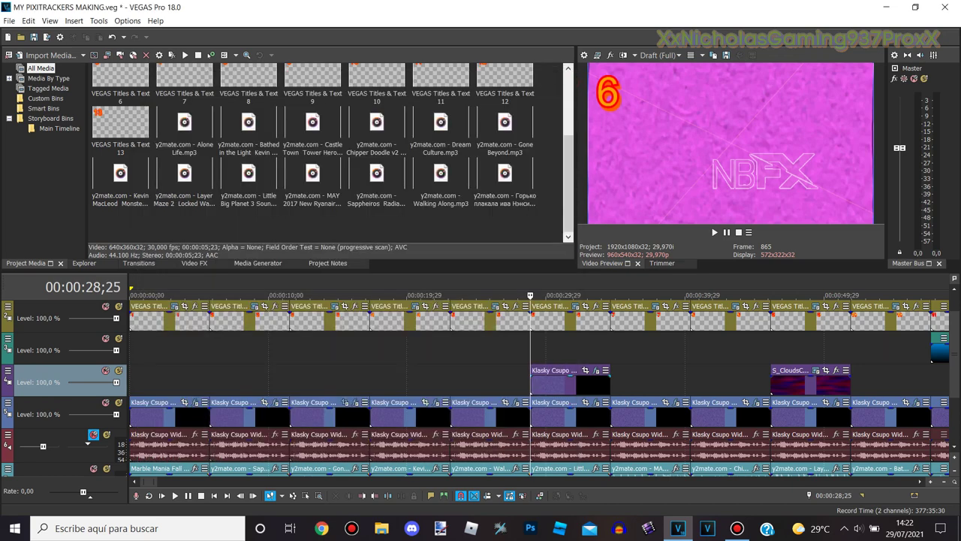
# Step: Set the compositing mode of the track holding the sixth section's overlay clip to Screen
pyautogui.click(7, 371)
pyautogui.moveTo(48, 299)
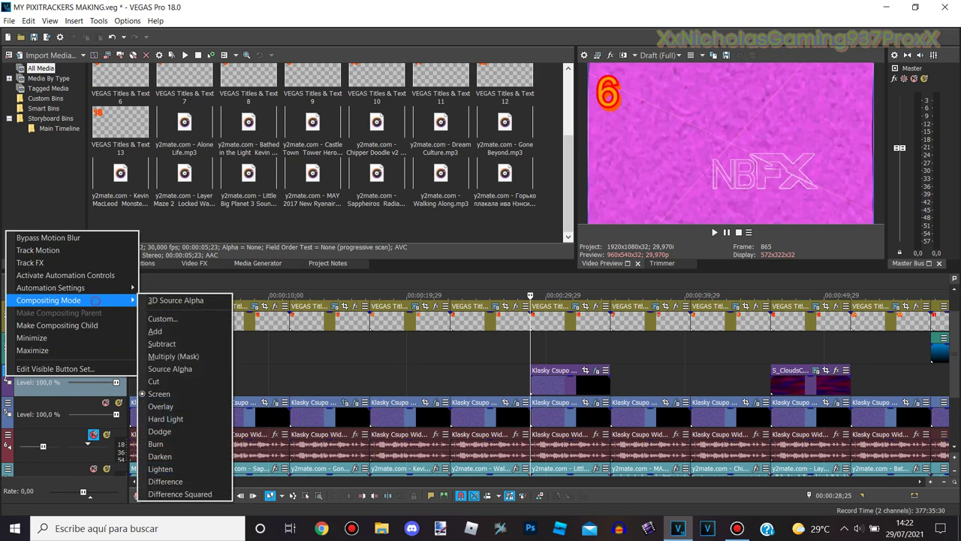
pyautogui.click(158, 393)
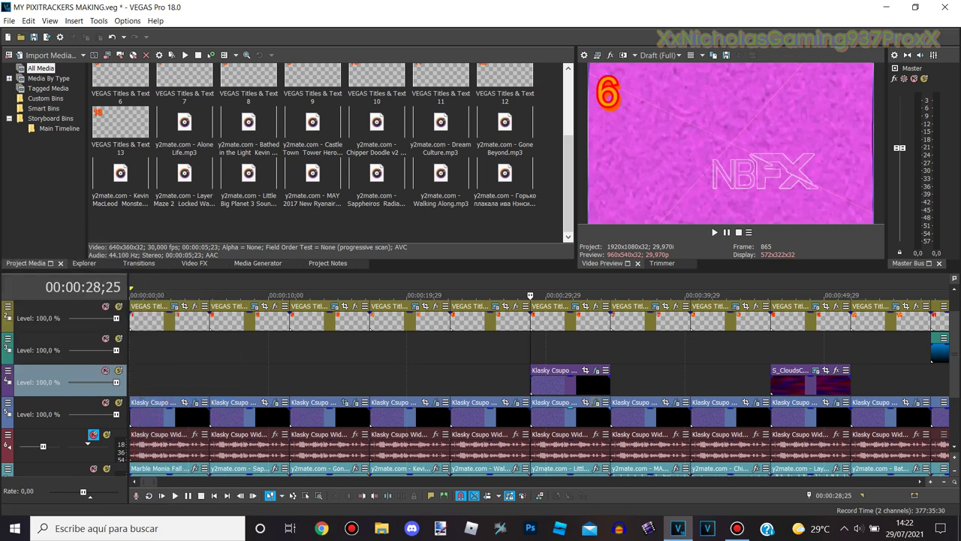
# Step: Examine the Gradient Map colour points and TV Simulator settings of the sixth Klasky Csupo clip on the main track, and close its effects window
pyautogui.click(596, 402)
pyautogui.click(213, 114)
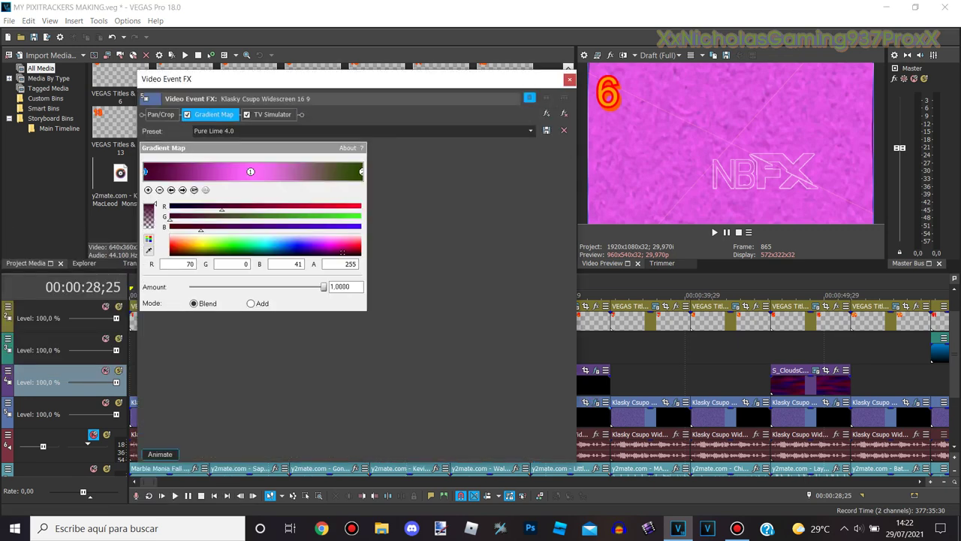
pyautogui.click(183, 189)
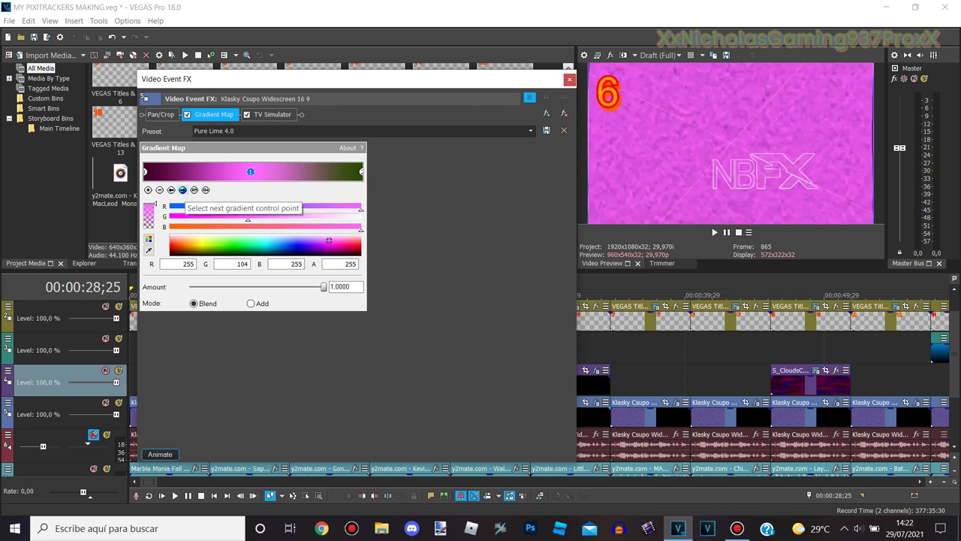
pyautogui.click(182, 190)
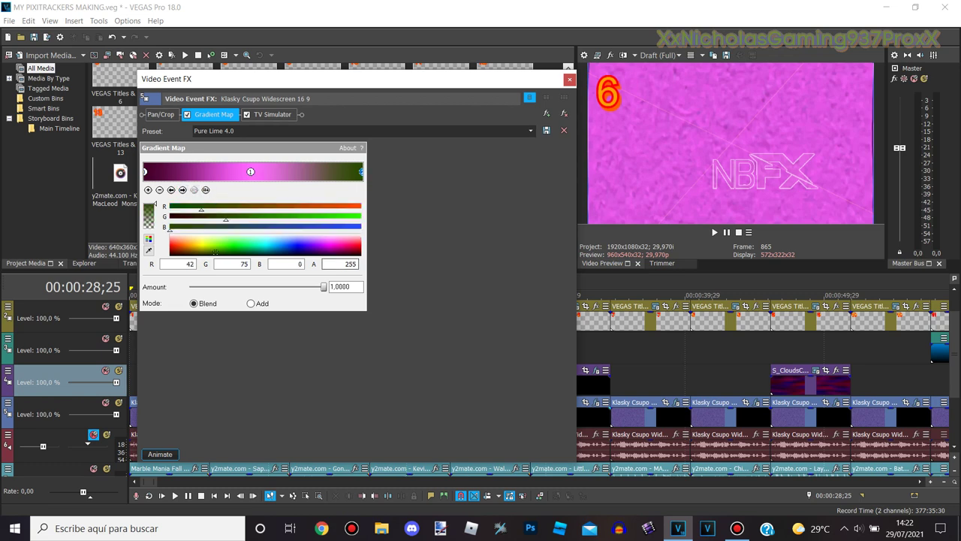
pyautogui.click(272, 114)
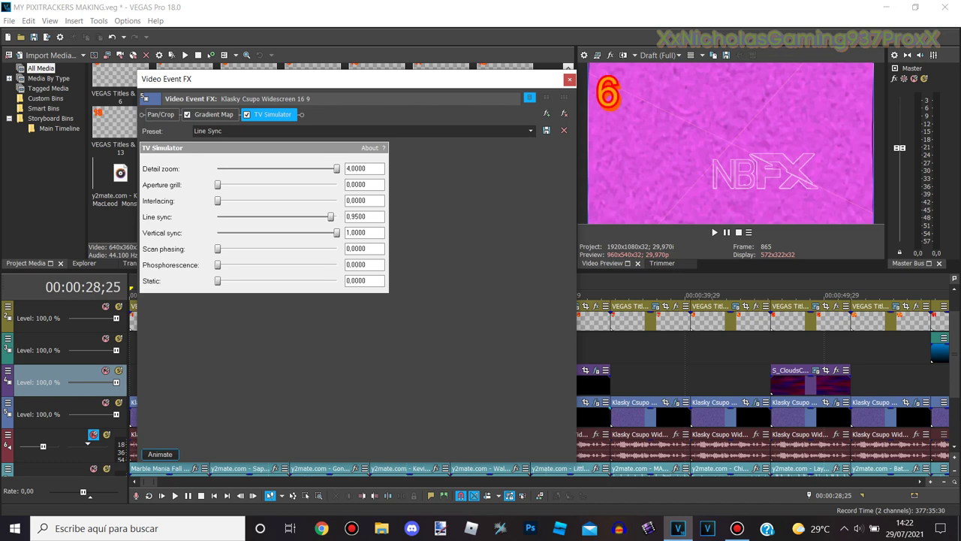
pyautogui.click(570, 79)
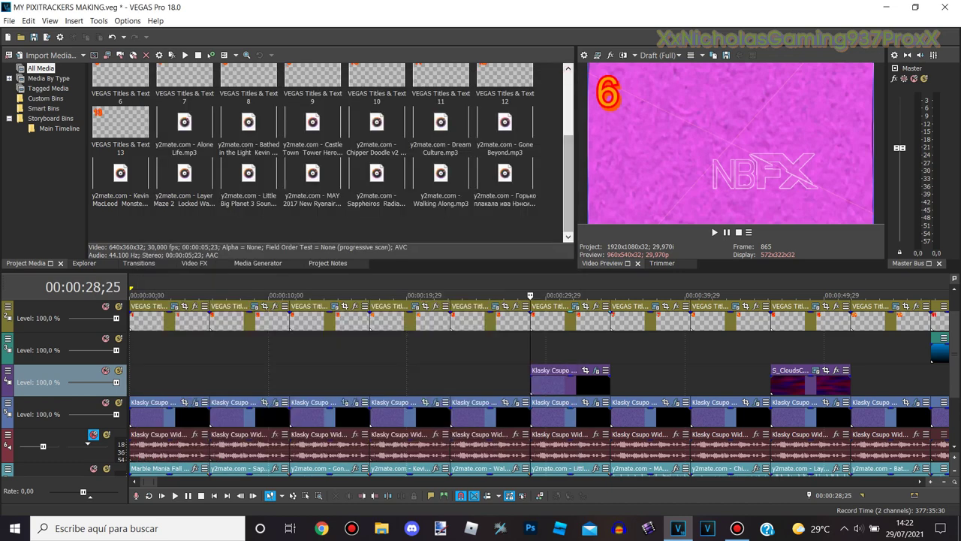
# Step: Move the playhead to the seventh Klasky Csupo clip and review its Light Rays settings and Gradient Map colour points
pyautogui.click(610, 296)
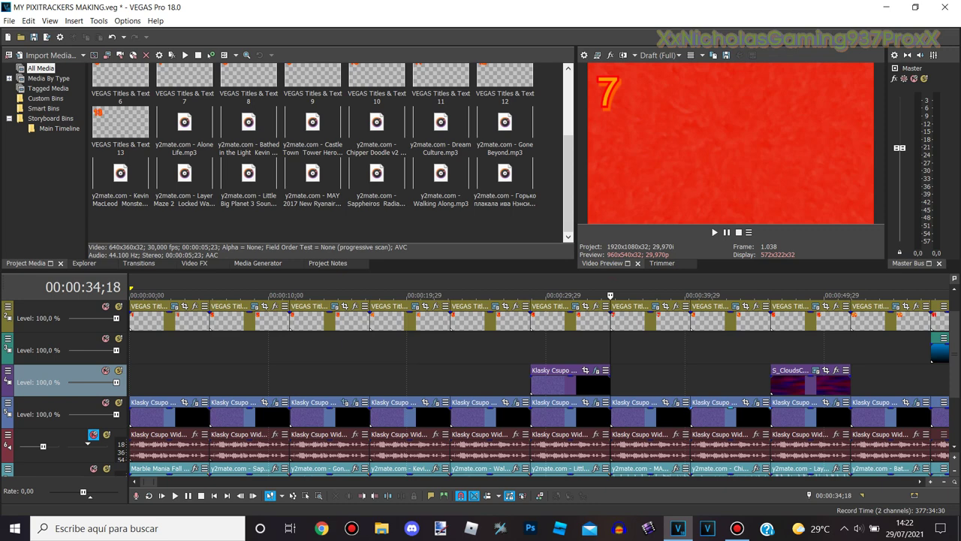
pyautogui.click(676, 402)
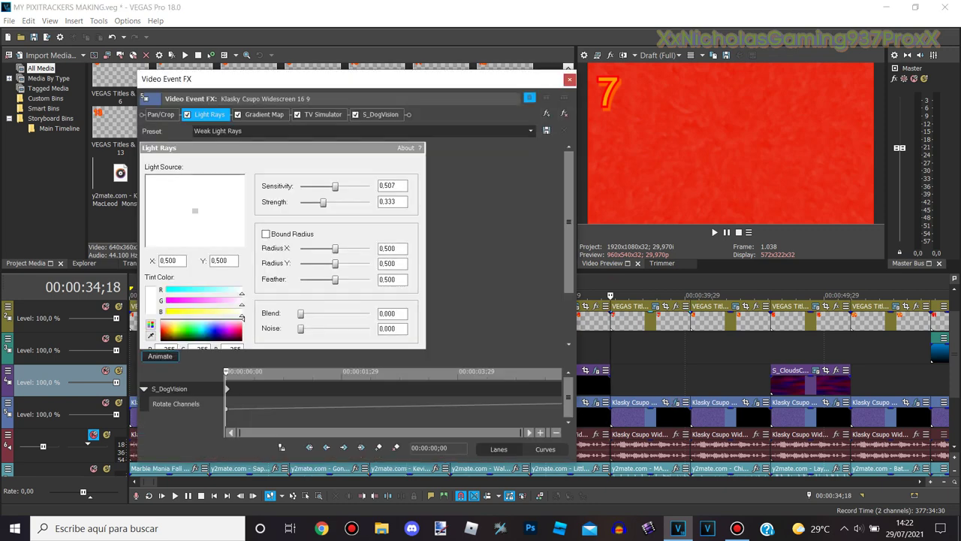
pyautogui.click(263, 114)
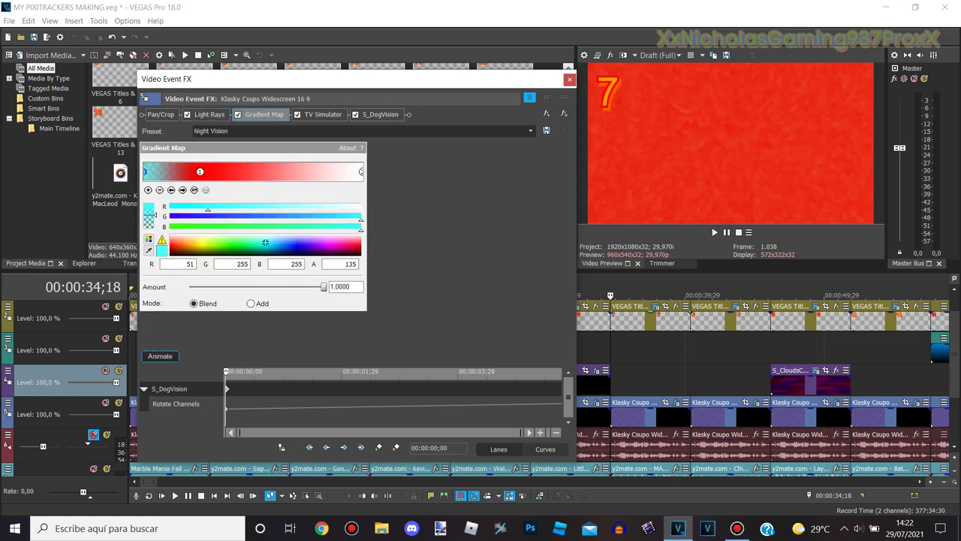
pyautogui.click(210, 114)
pyautogui.click(263, 114)
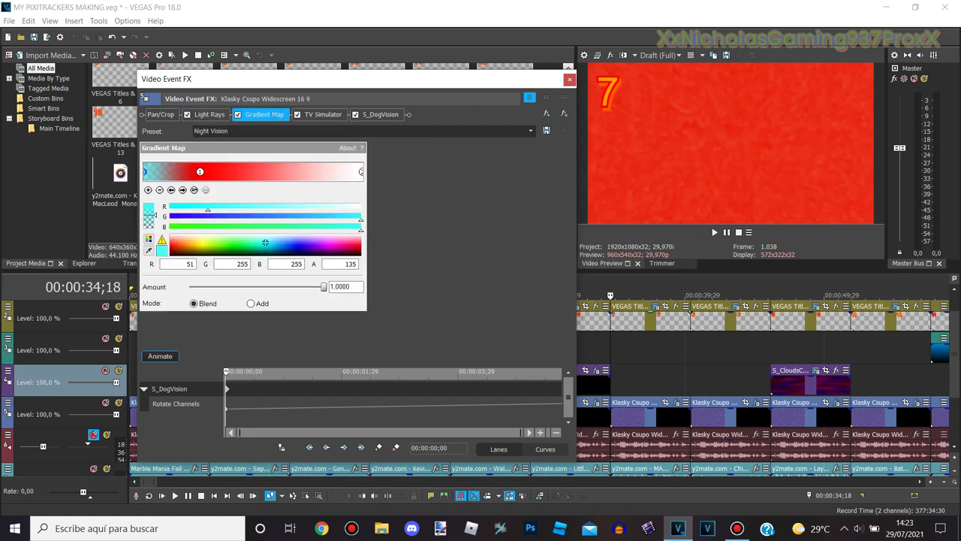
pyautogui.click(200, 172)
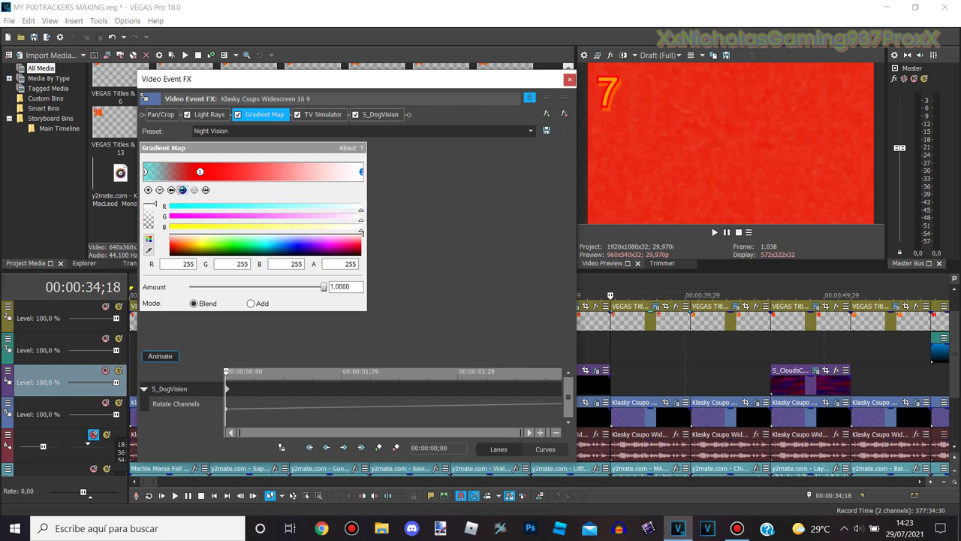
# Step: Review the seventh clip's TV Simulator settings and S_DogVision settings with the Rotate Channels keyframes, and close its effects window
pyautogui.click(323, 114)
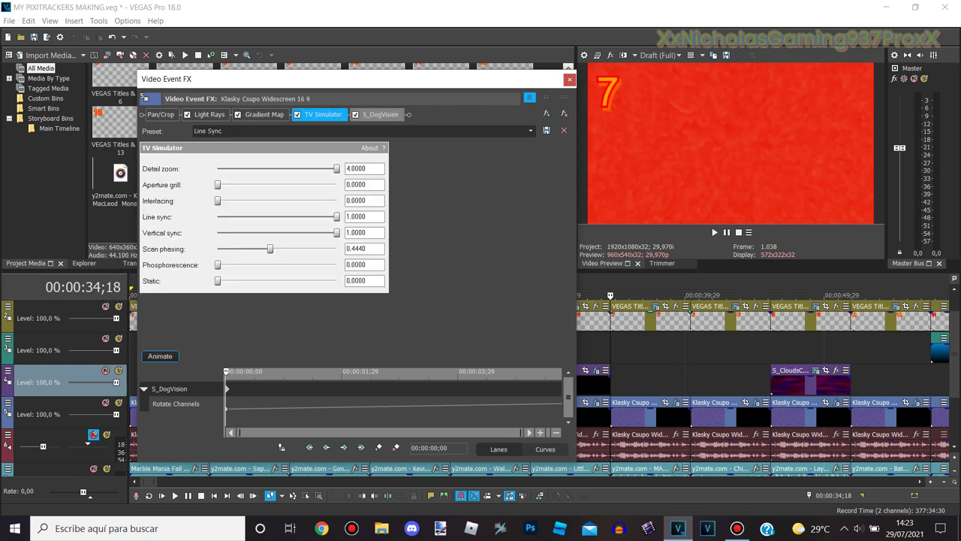
pyautogui.click(390, 114)
pyautogui.scroll(-2, 267, 248)
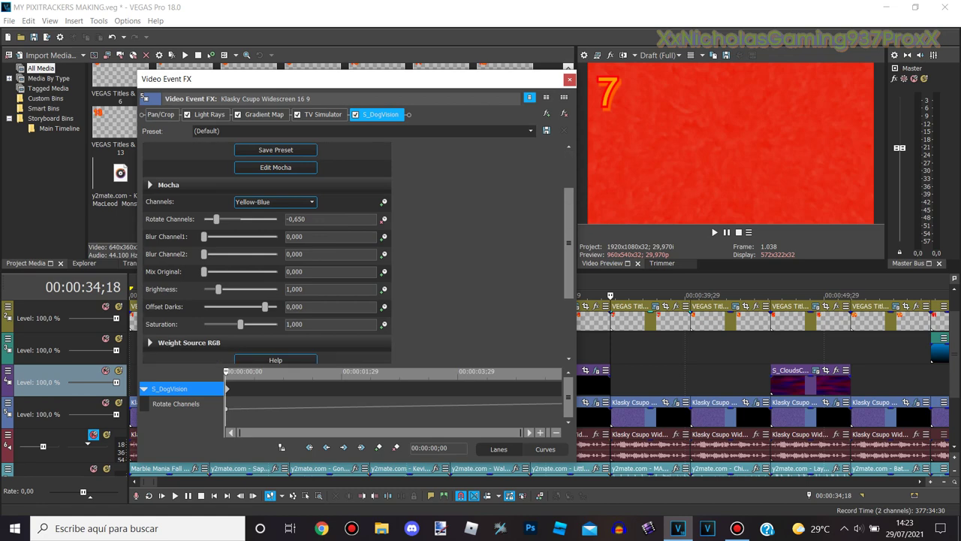
pyautogui.moveTo(226, 409)
pyautogui.mouseDown()
pyautogui.moveTo(564, 410)
pyautogui.moveTo(226, 410)
pyautogui.mouseUp()
pyautogui.click(569, 79)
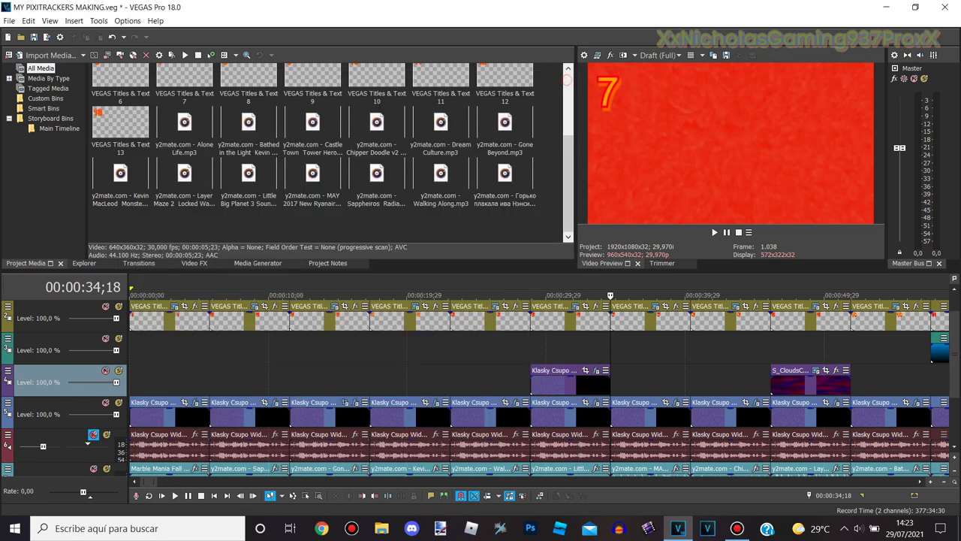
pyautogui.click(677, 403)
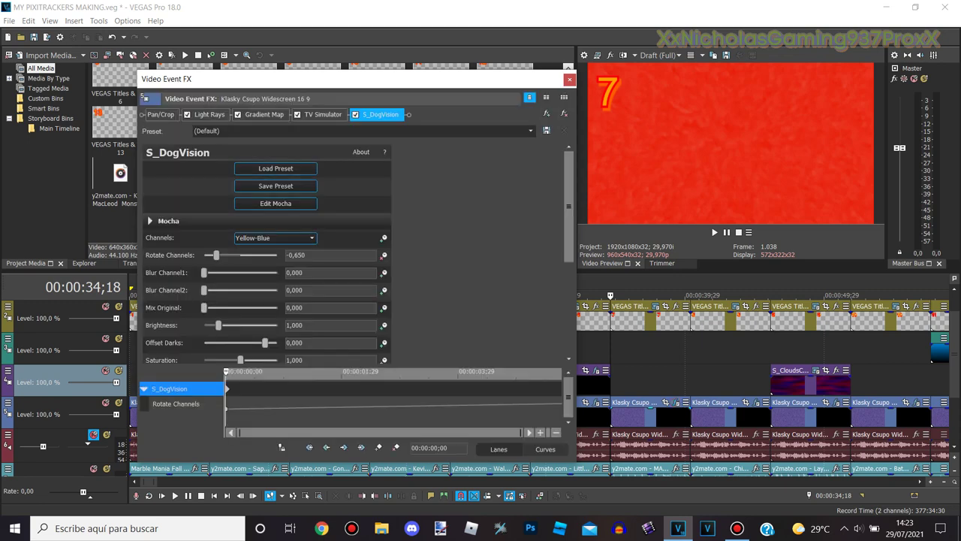
pyautogui.click(569, 79)
# Step: Move the playhead to the eighth Klasky Csupo clip and review its Mirror, NewBlue ME Wiggle and Wave settings
pyautogui.click(691, 382)
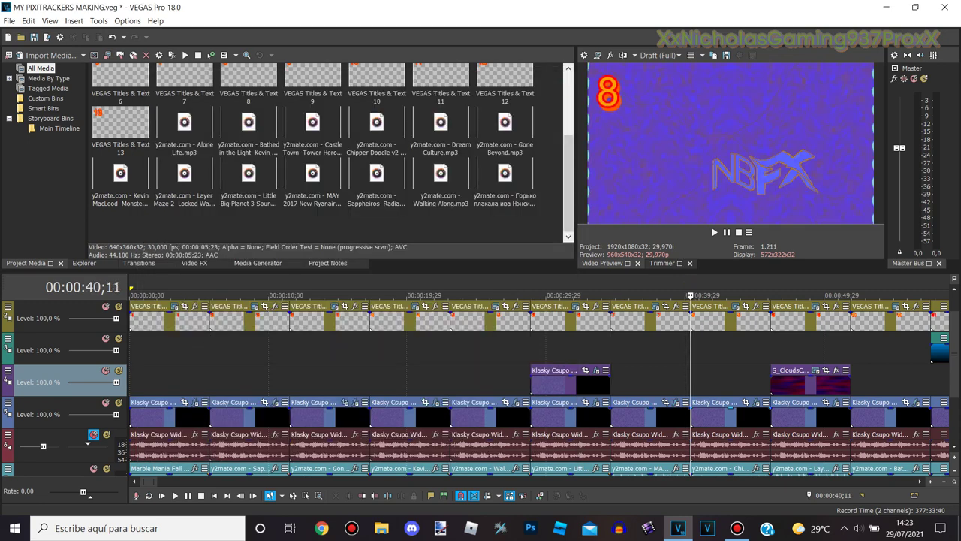
pyautogui.click(757, 402)
pyautogui.click(203, 115)
pyautogui.click(260, 115)
pyautogui.click(319, 114)
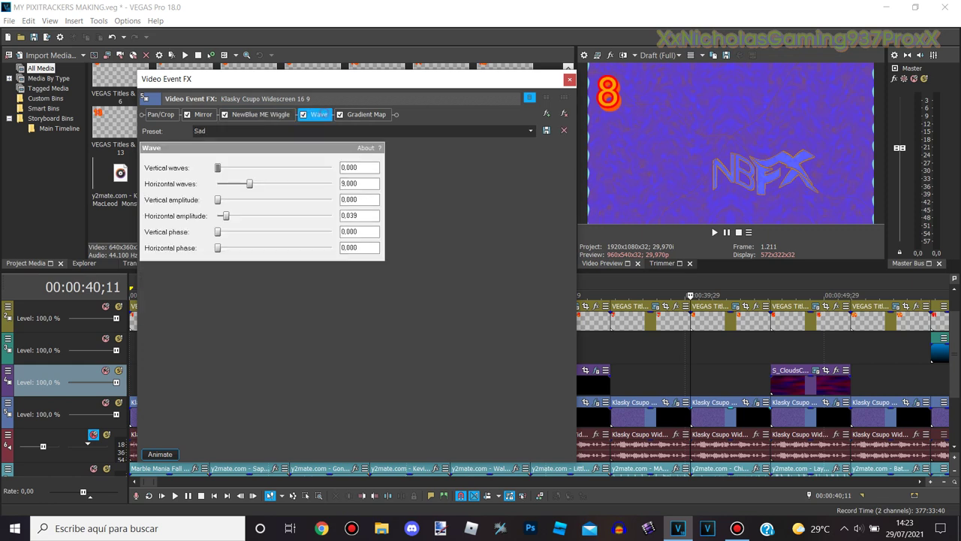
# Step: In the eighth clip's Gradient Map, pull the duplicate brown colour point off the one beneath it and delete it
pyautogui.click(382, 114)
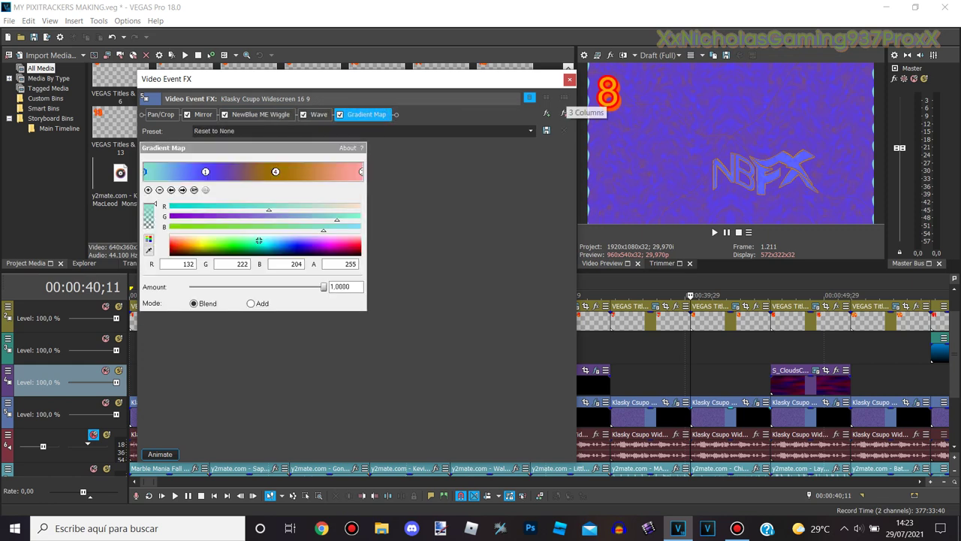
pyautogui.click(205, 172)
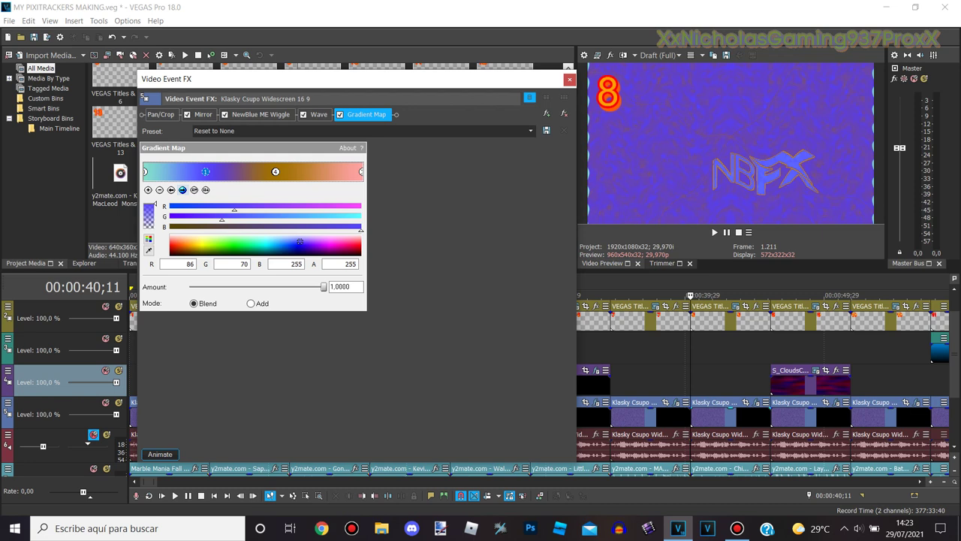
pyautogui.click(275, 172)
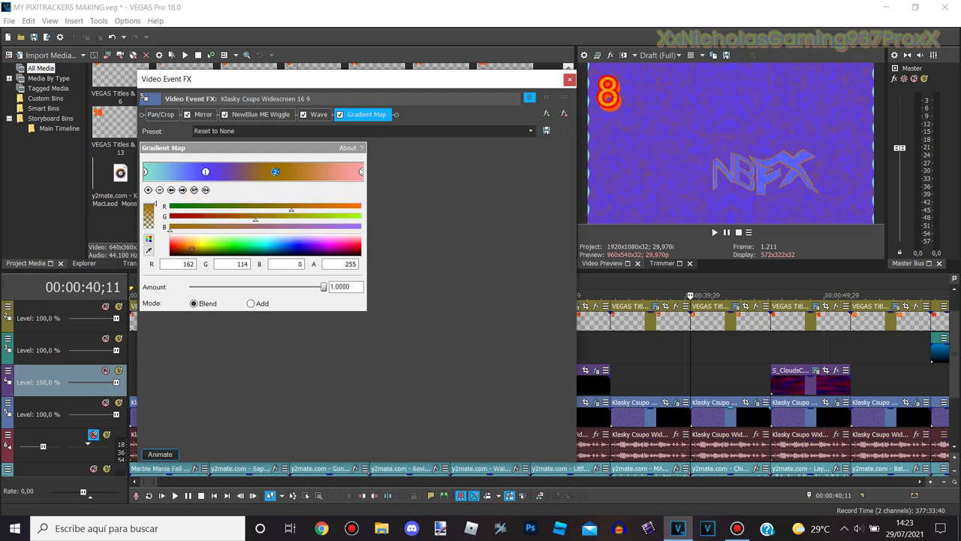
pyautogui.moveTo(275, 172); pyautogui.dragTo(293, 172)
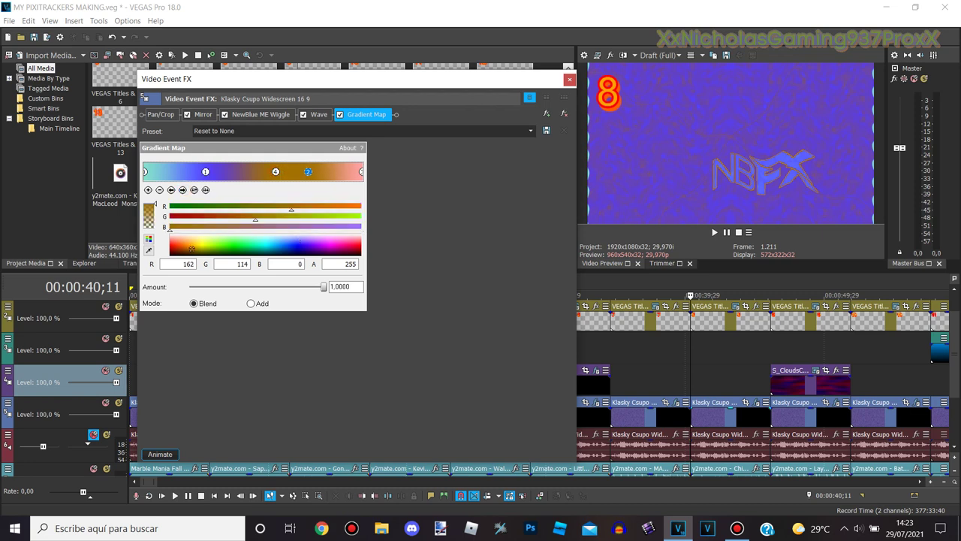
pyautogui.click(160, 189)
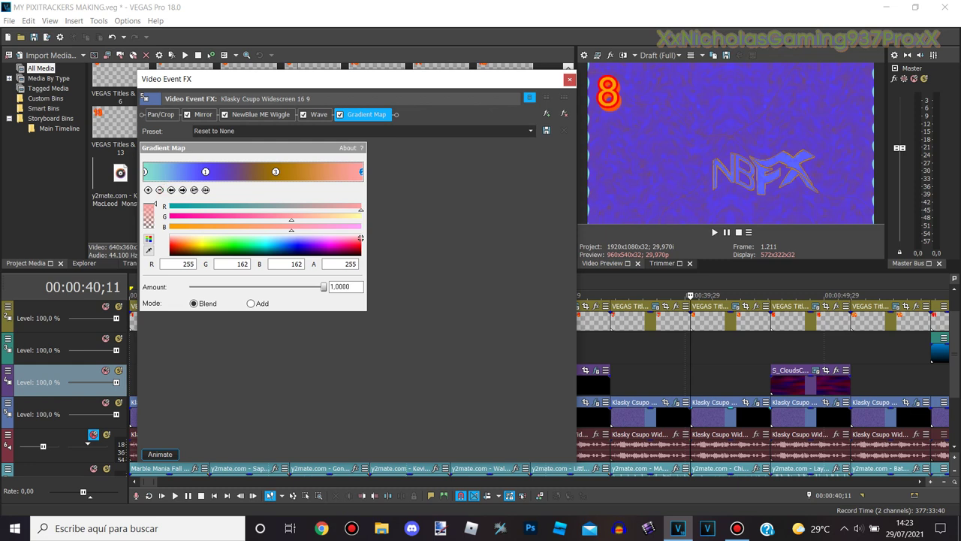
# Step: Examine the colour values of the eighth clip's remaining Gradient Map points and close its effects window
pyautogui.click(275, 172)
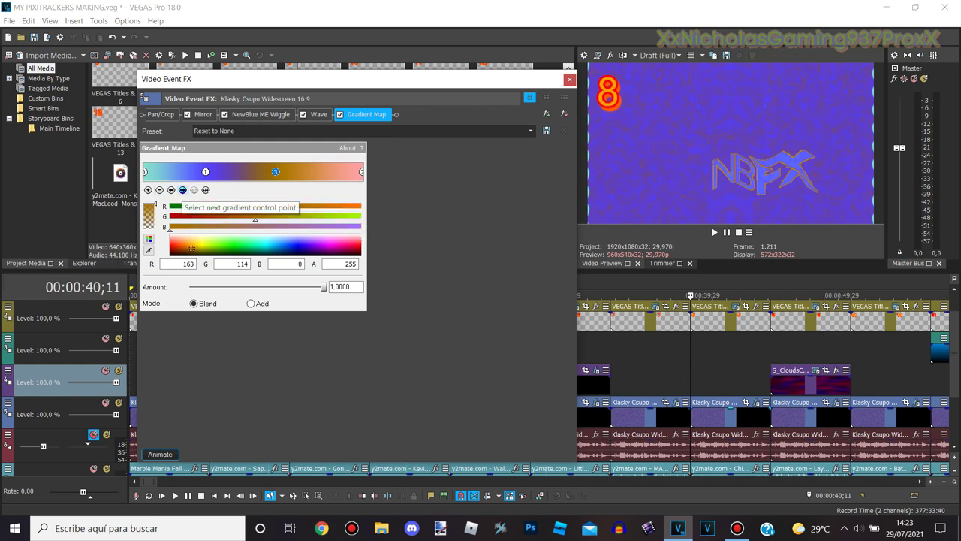
pyautogui.click(182, 190)
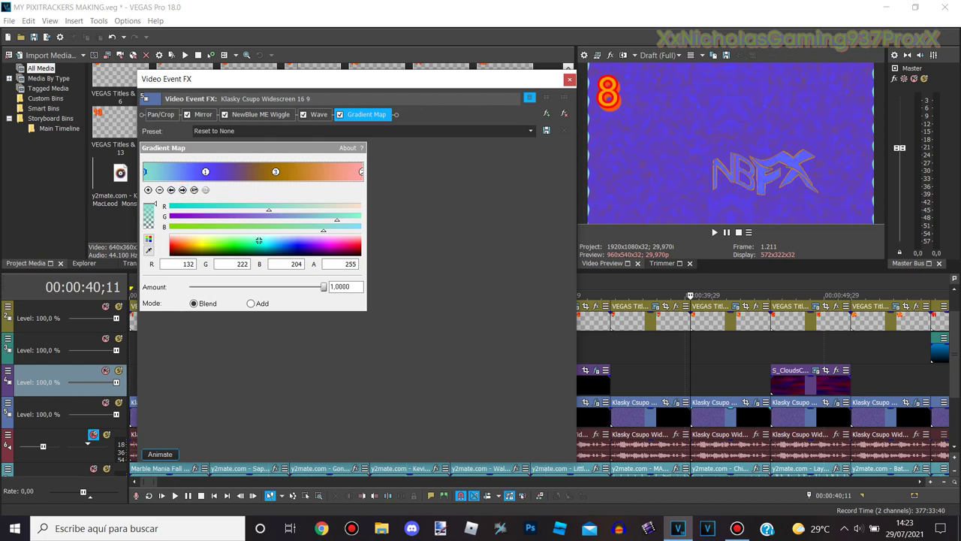
pyautogui.click(362, 171)
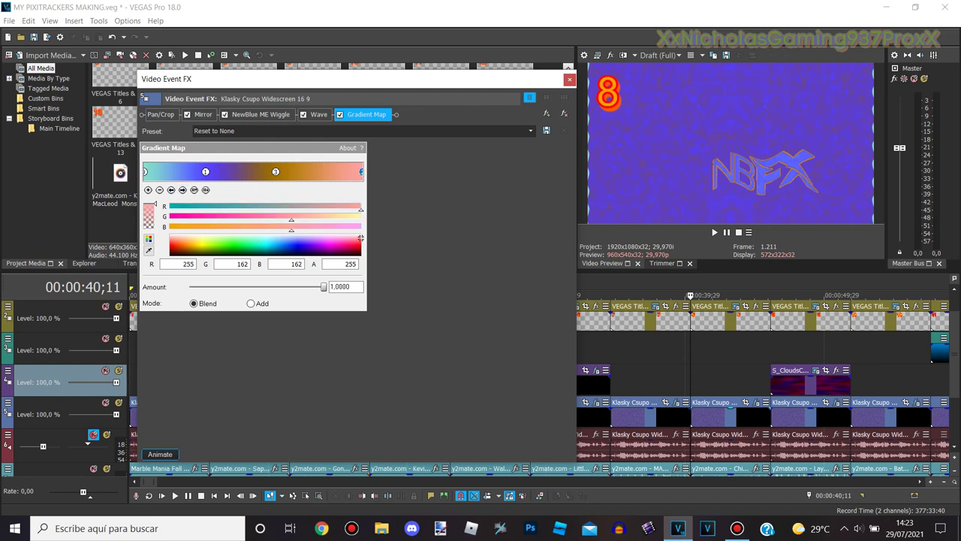
pyautogui.click(570, 79)
# Step: Move to the ninth section of the timeline, review its S_CloudsColorSmooth generator settings and close them
pyautogui.press('space')
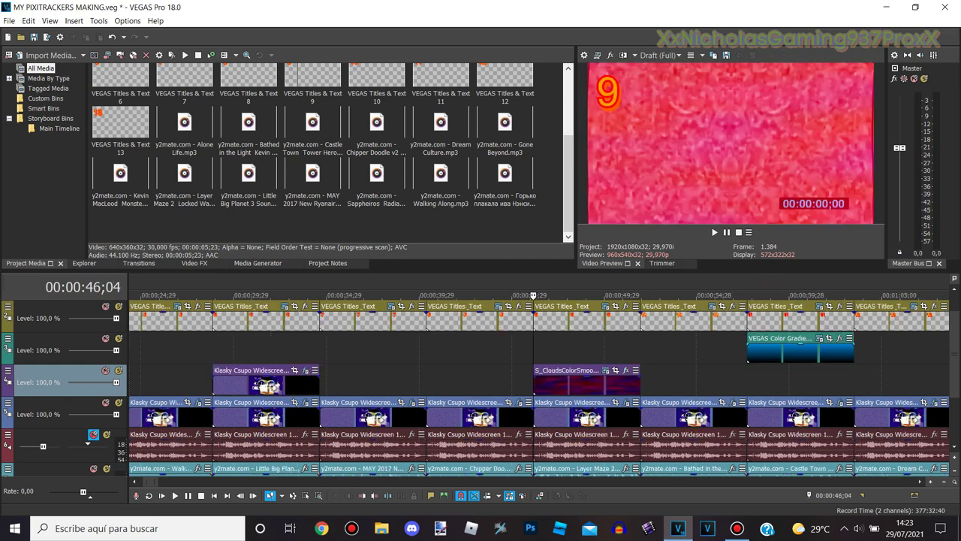
pyautogui.click(616, 369)
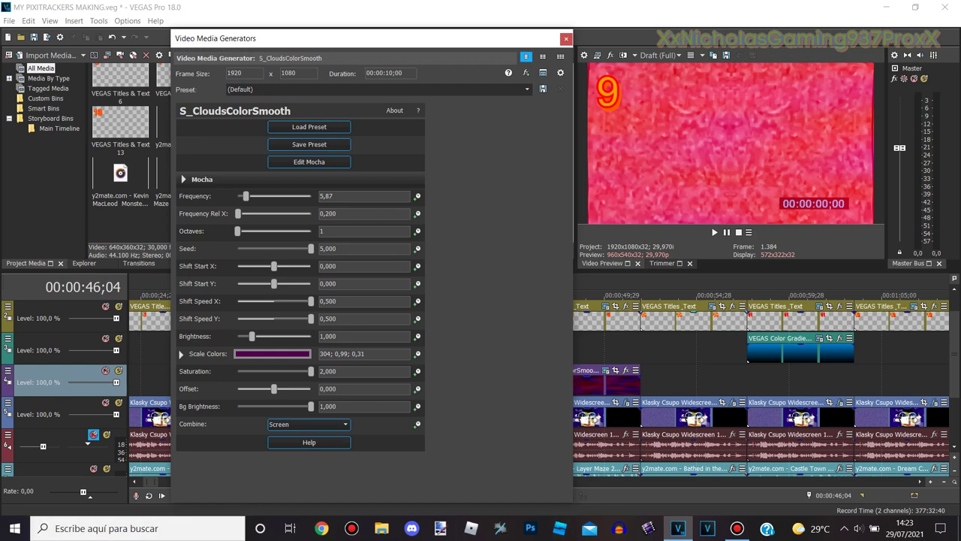
pyautogui.click(566, 39)
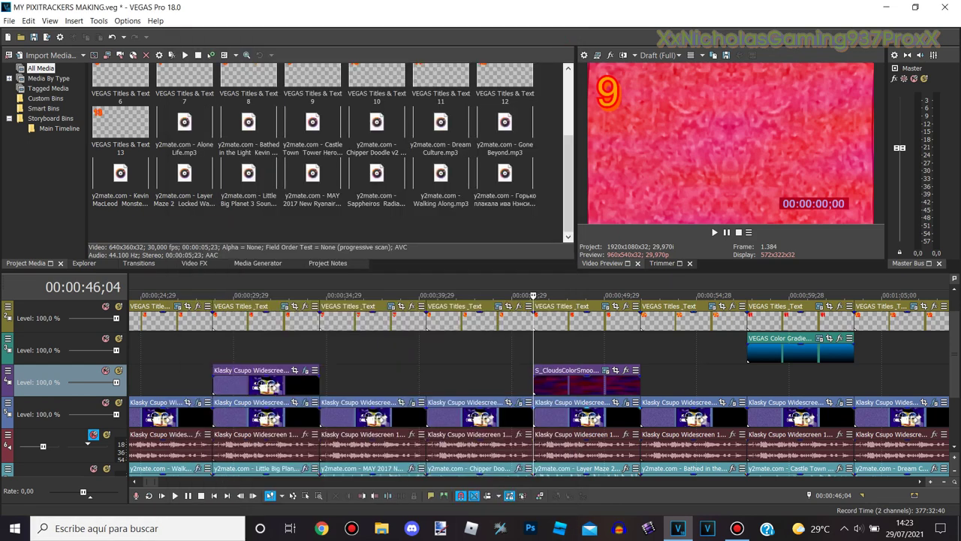
# Step: Open the ninth Klasky Csupo clip's video effects and review its Mirror and Timecode settings
pyautogui.click(626, 402)
pyautogui.click(203, 114)
pyautogui.click(245, 114)
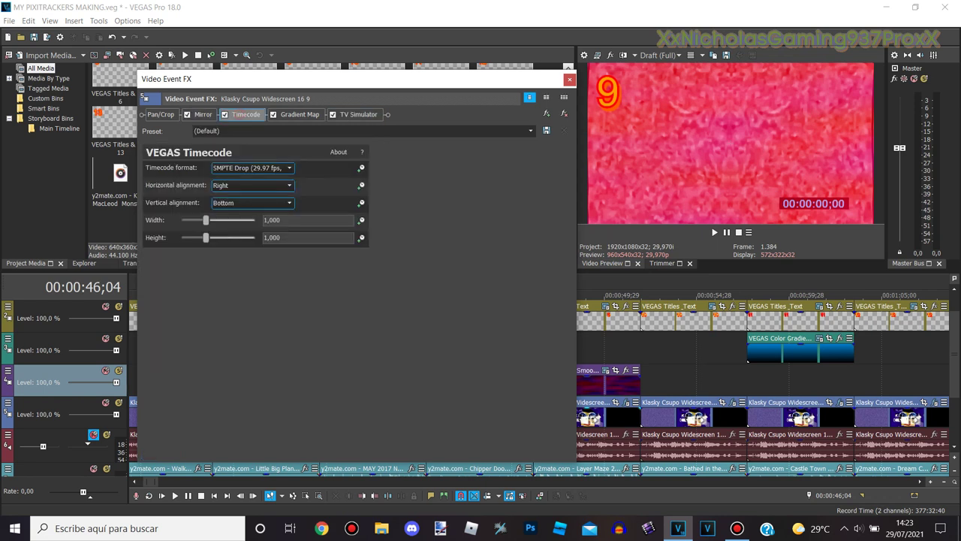
# Step: Examine every colour point of the ninth clip's Gradient Map, review its TV Simulator settings and close the effects window
pyautogui.click(300, 114)
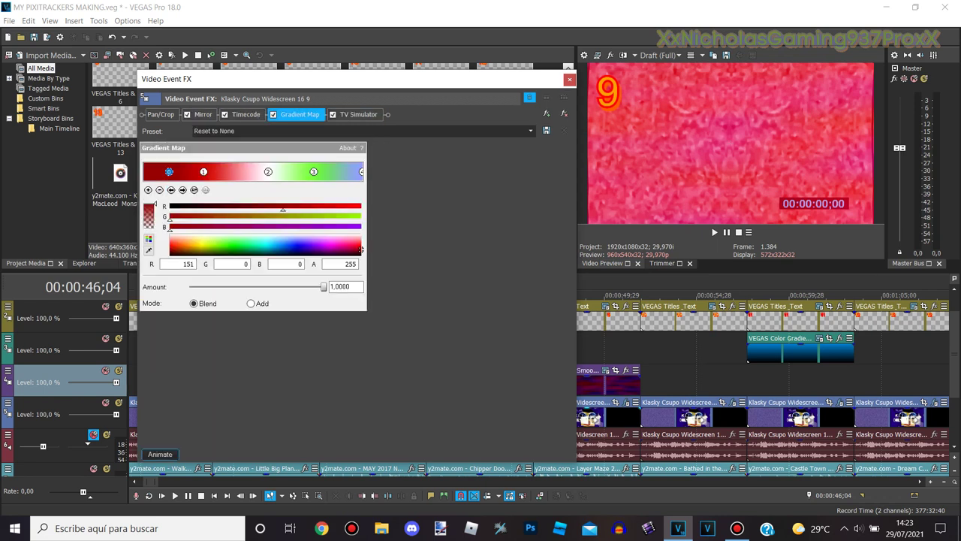
pyautogui.click(182, 189)
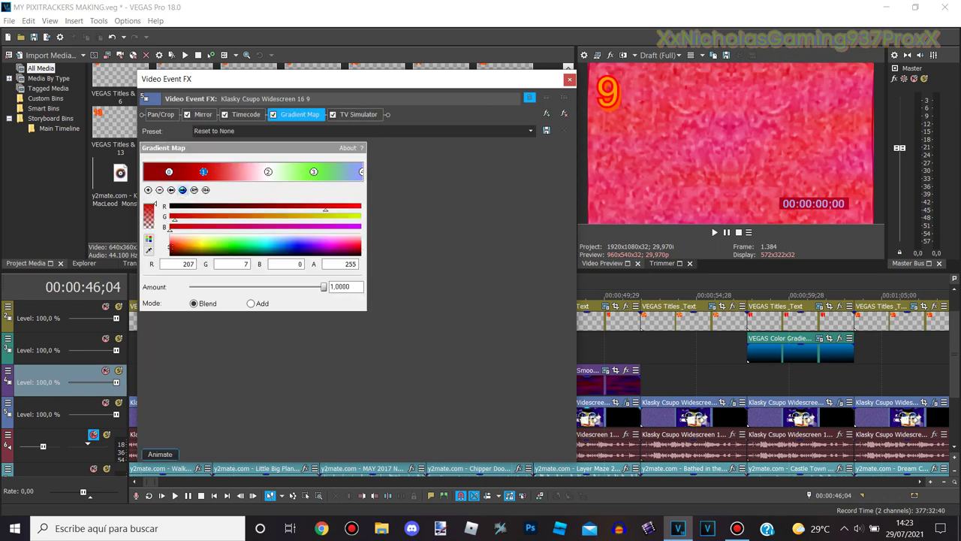
pyautogui.click(182, 189)
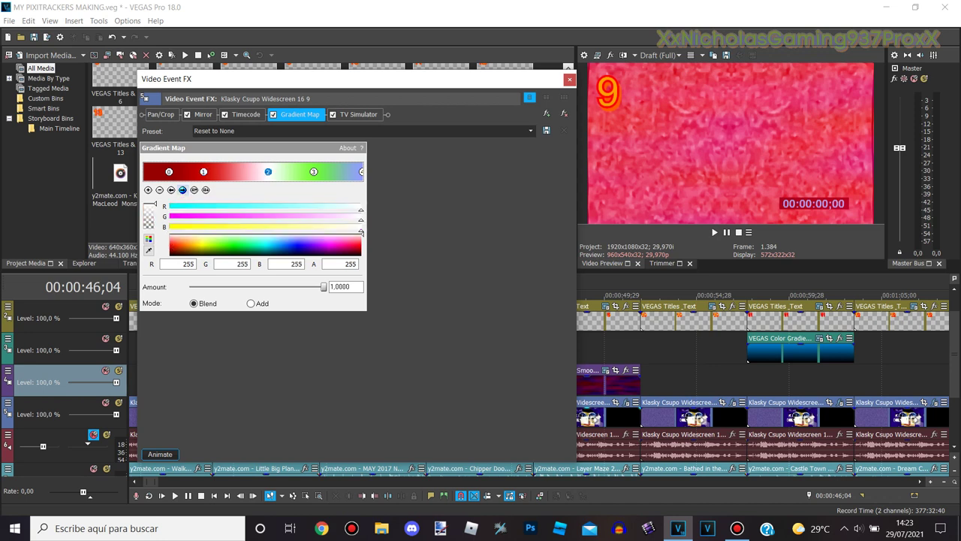
pyautogui.click(182, 189)
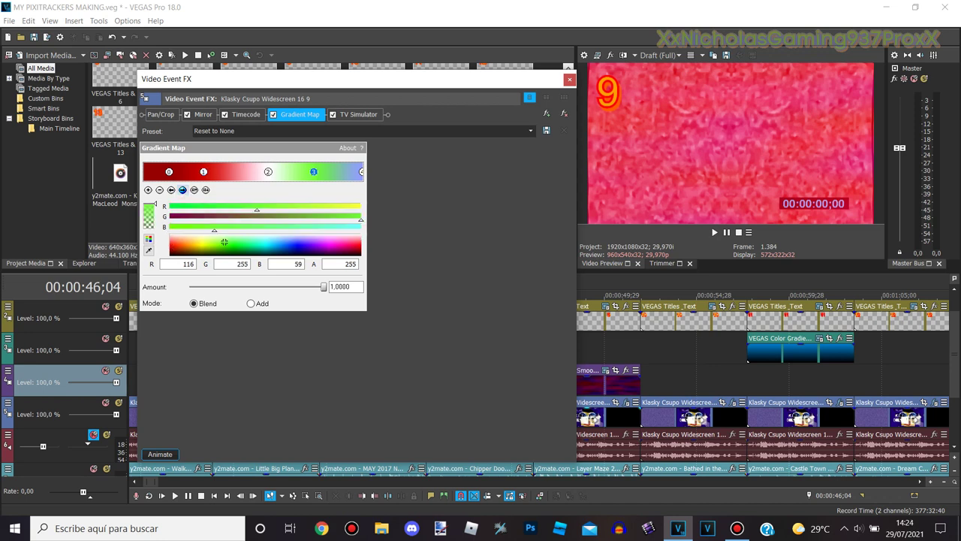
pyautogui.click(182, 189)
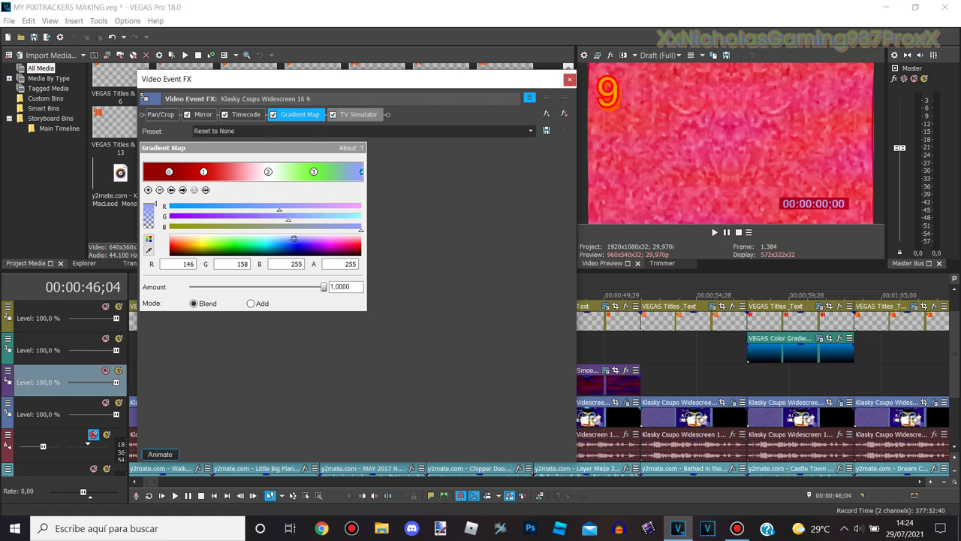
pyautogui.click(358, 115)
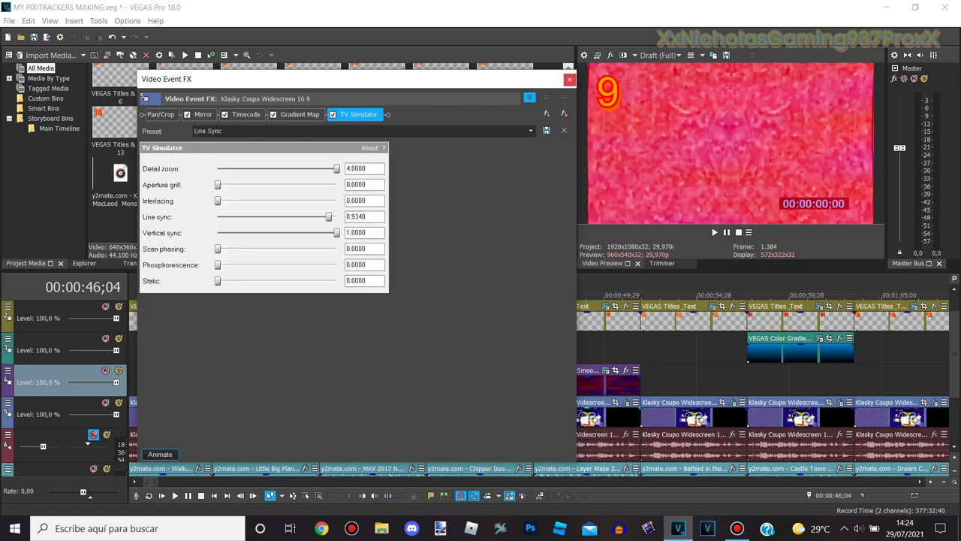
pyautogui.click(569, 80)
# Step: Move the playhead to the tenth Klasky Csupo clip and review its Wave, Rays and Bump Map settings
pyautogui.click(642, 382)
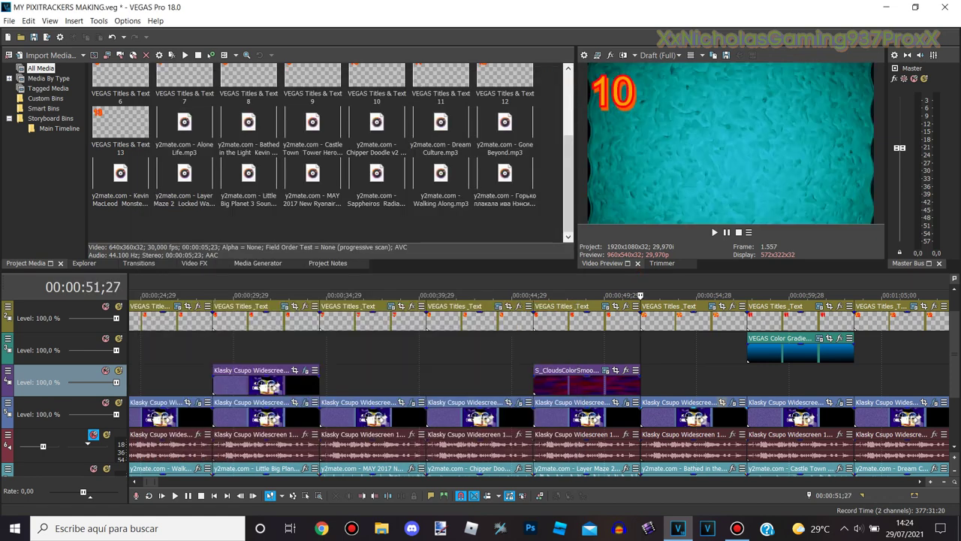
pyautogui.click(730, 401)
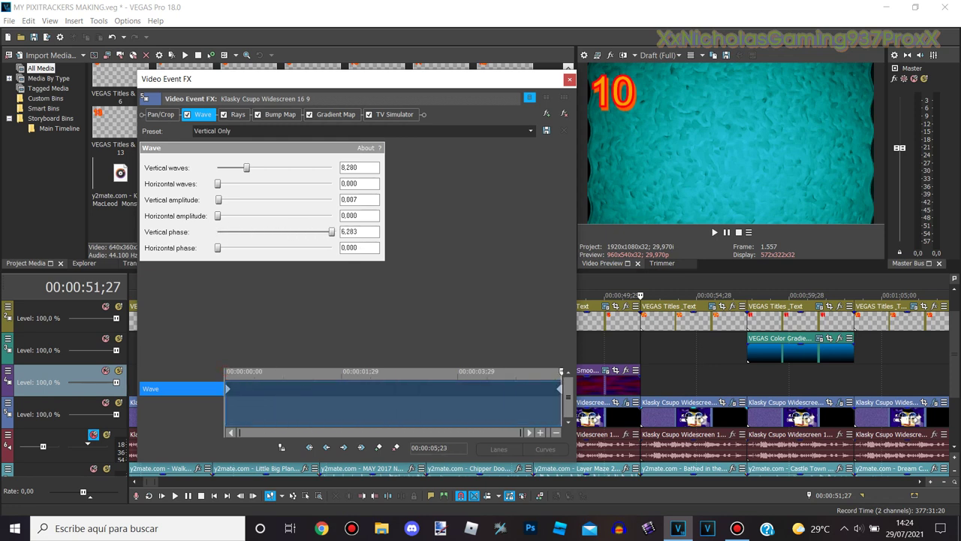
pyautogui.click(237, 115)
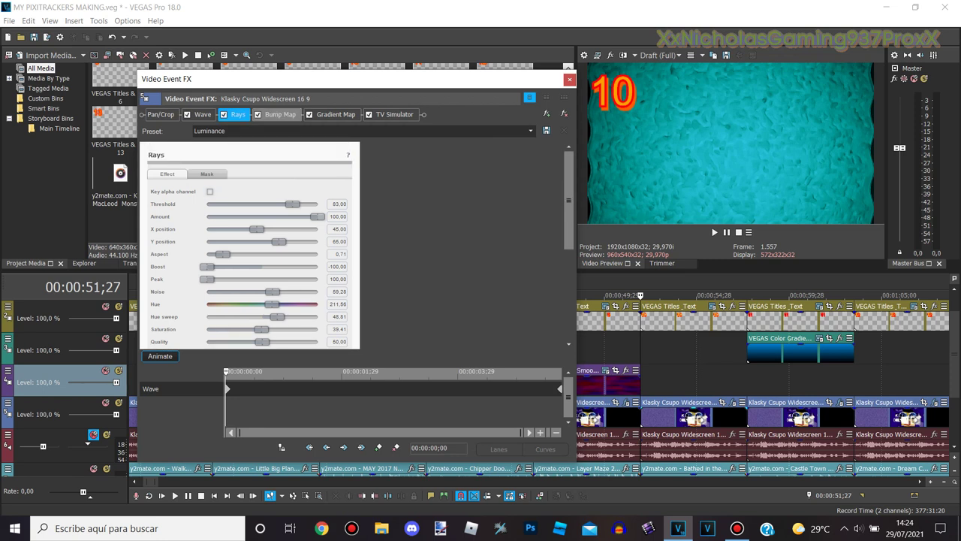
pyautogui.click(280, 115)
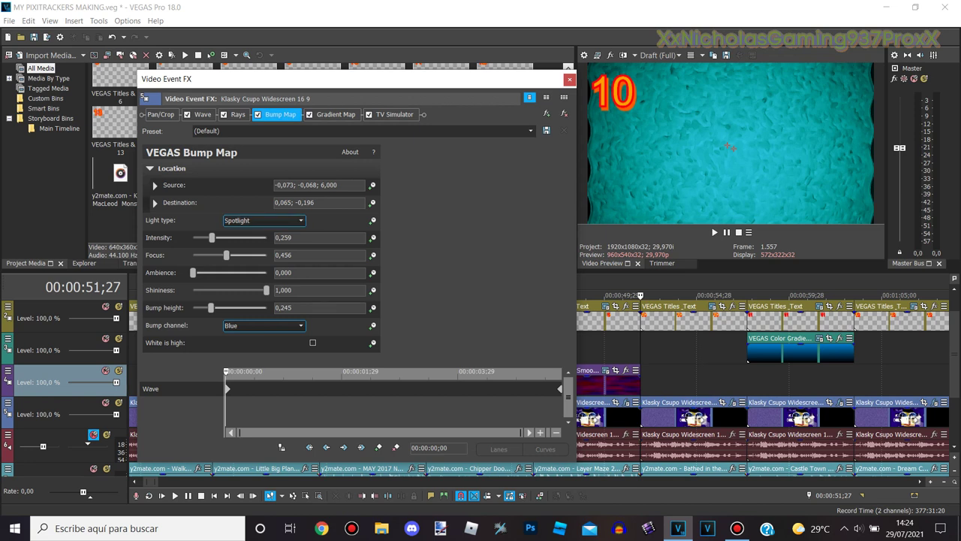
# Step: Examine the tenth clip's Gradient Map colour points, review its TV Simulator settings and close the effects window
pyautogui.click(335, 114)
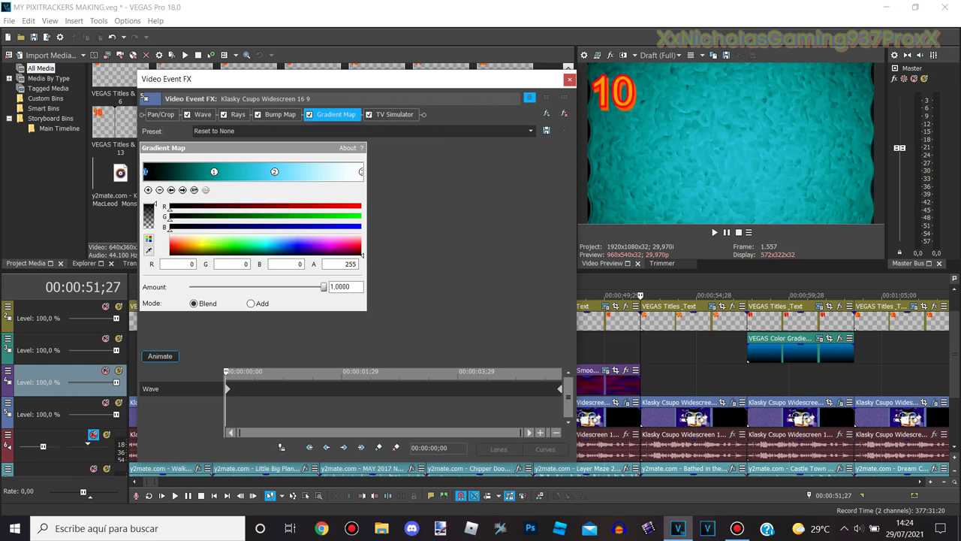
pyautogui.click(182, 189)
pyautogui.click(183, 189)
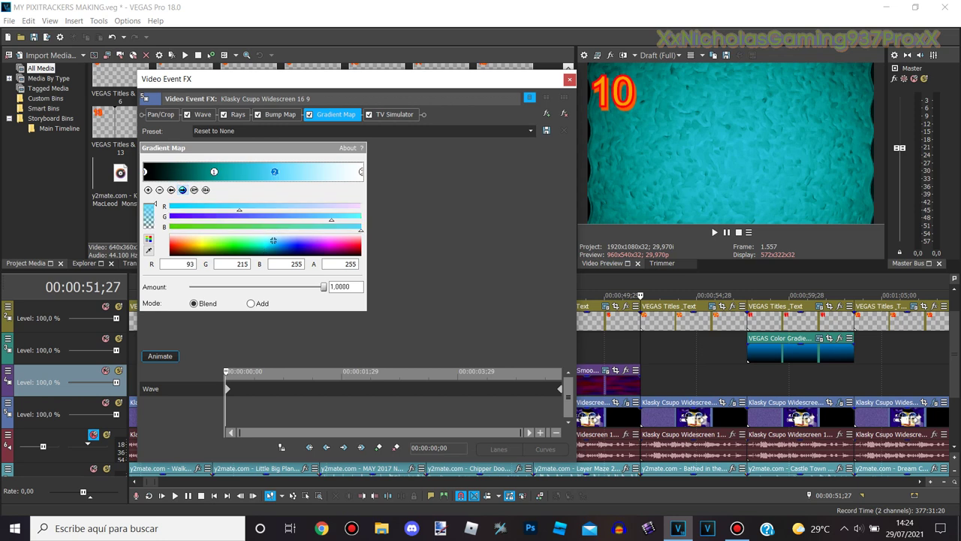
pyautogui.click(183, 190)
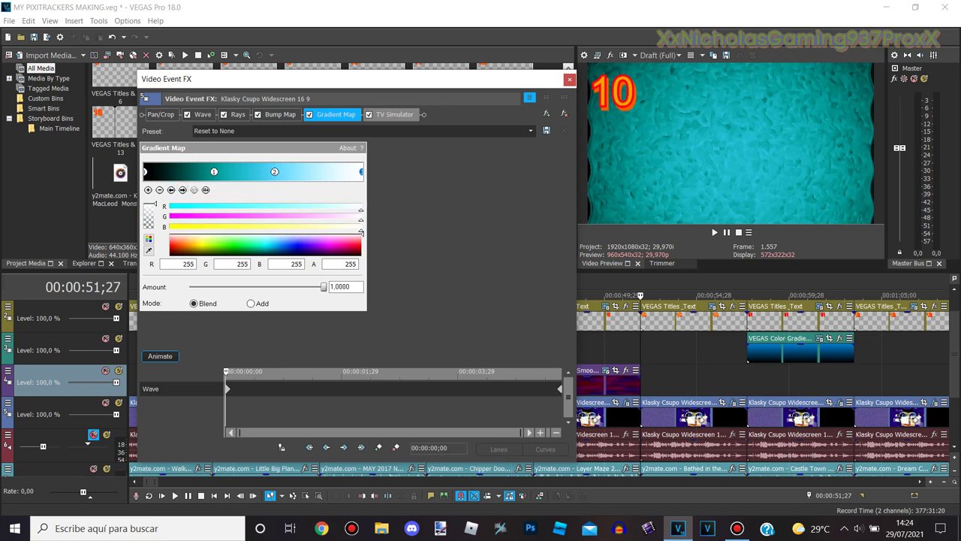
pyautogui.click(394, 114)
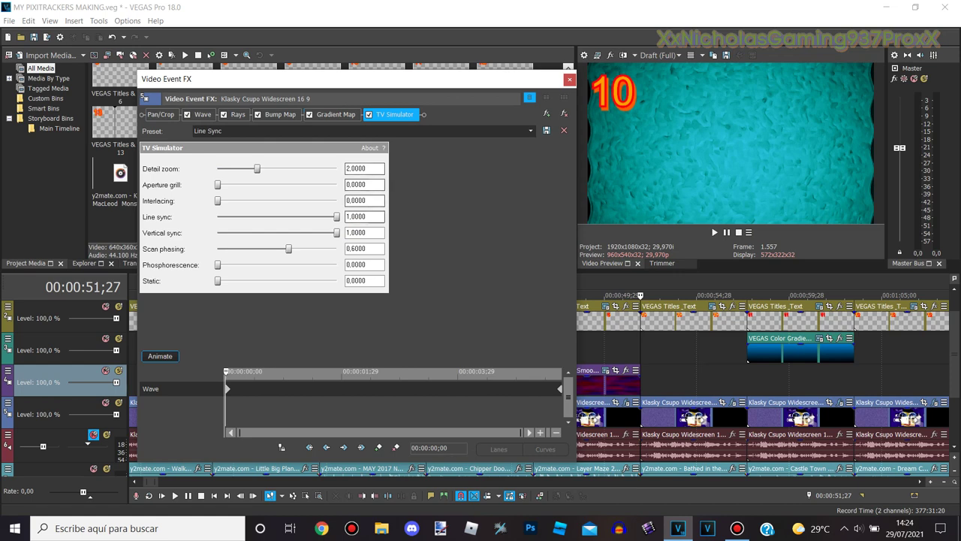
pyautogui.click(570, 79)
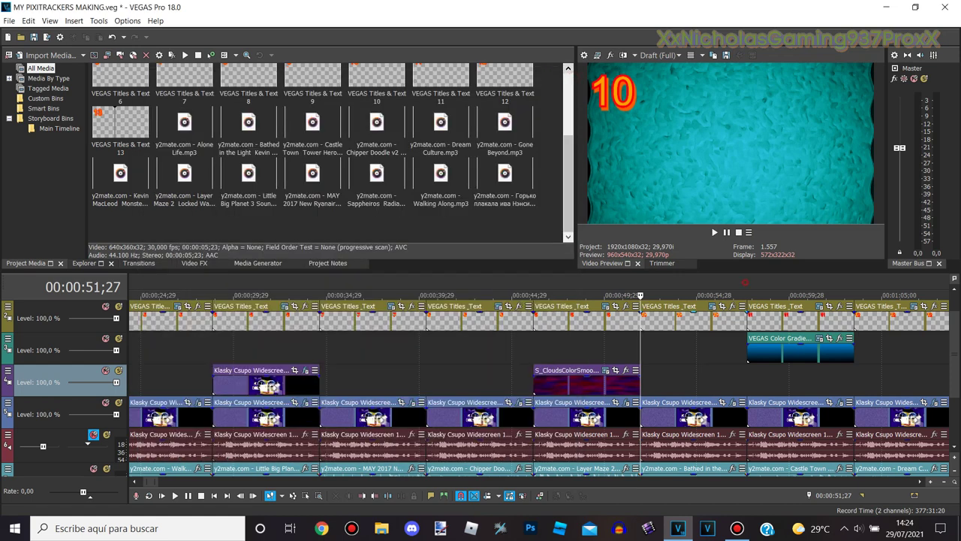
# Step: Move the playhead to the eleventh section and show Difference as the compositing mode of the Color Gradient track
pyautogui.click(748, 382)
pyautogui.press('Up')
pyautogui.press('Up')
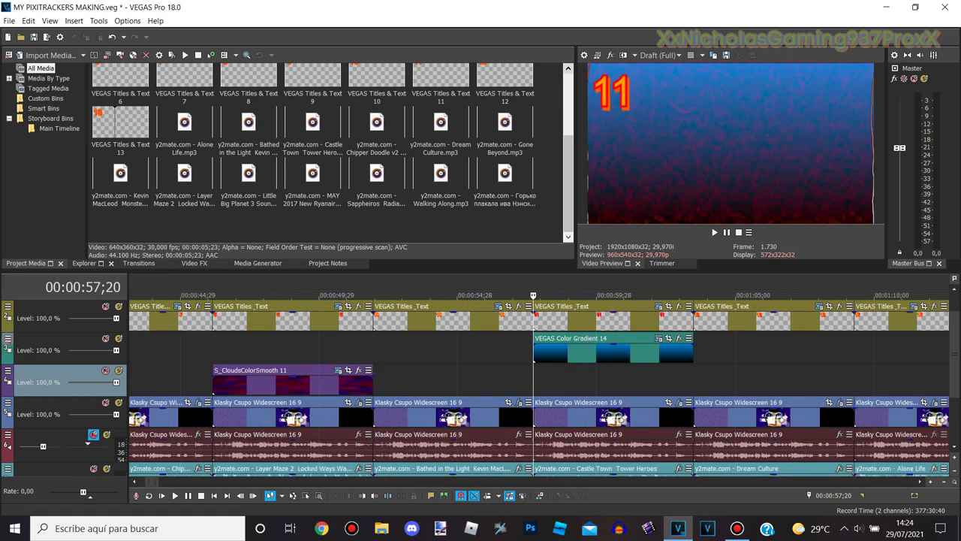
pyautogui.rightClick(7, 342)
pyautogui.moveTo(75, 415)
pyautogui.click(166, 403)
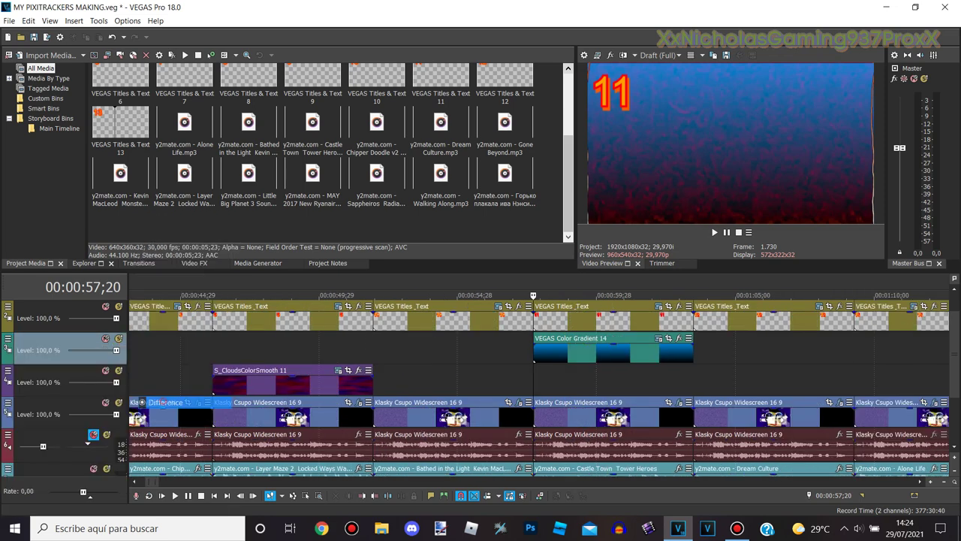
# Step: Open the eleventh section's VEGAS Color Gradient generator, review the colours of both control points and close it
pyautogui.click(659, 338)
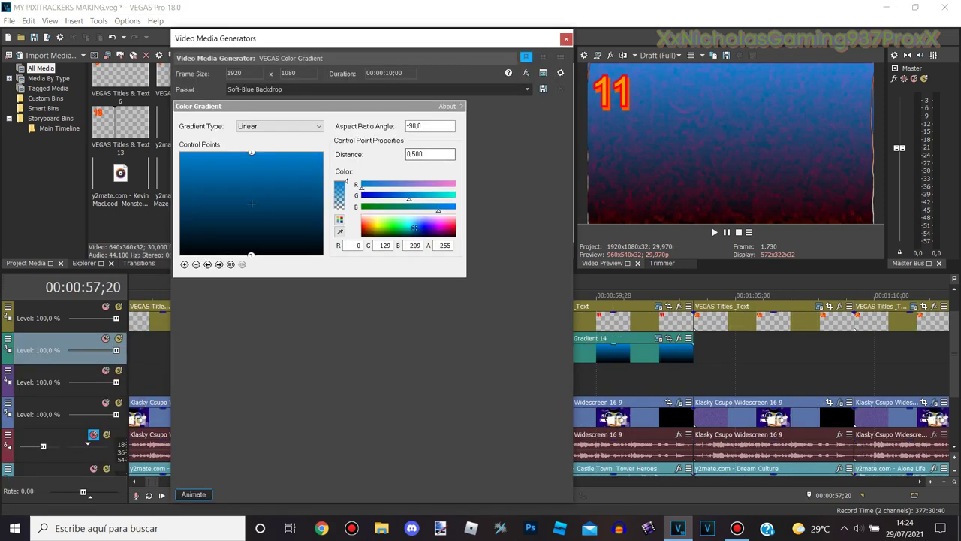
pyautogui.click(219, 265)
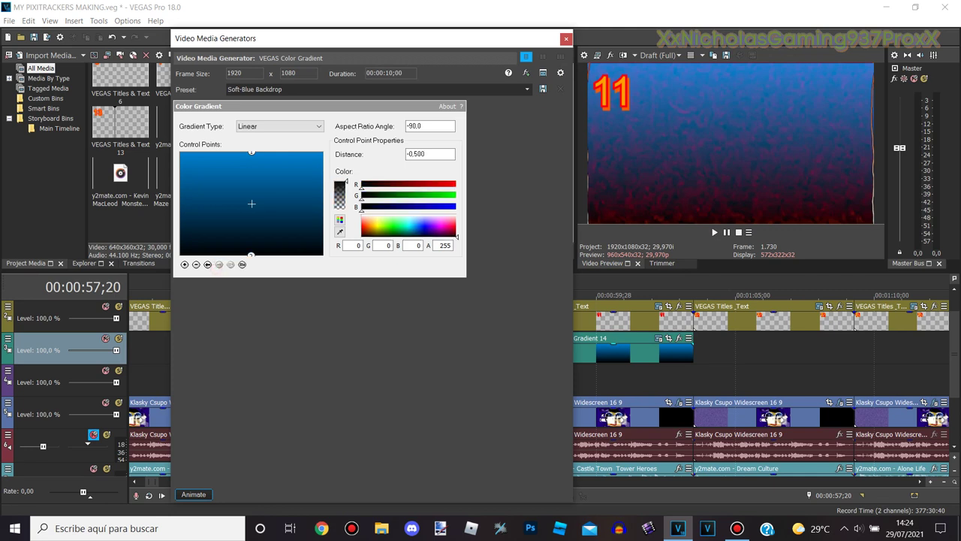
pyautogui.click(208, 264)
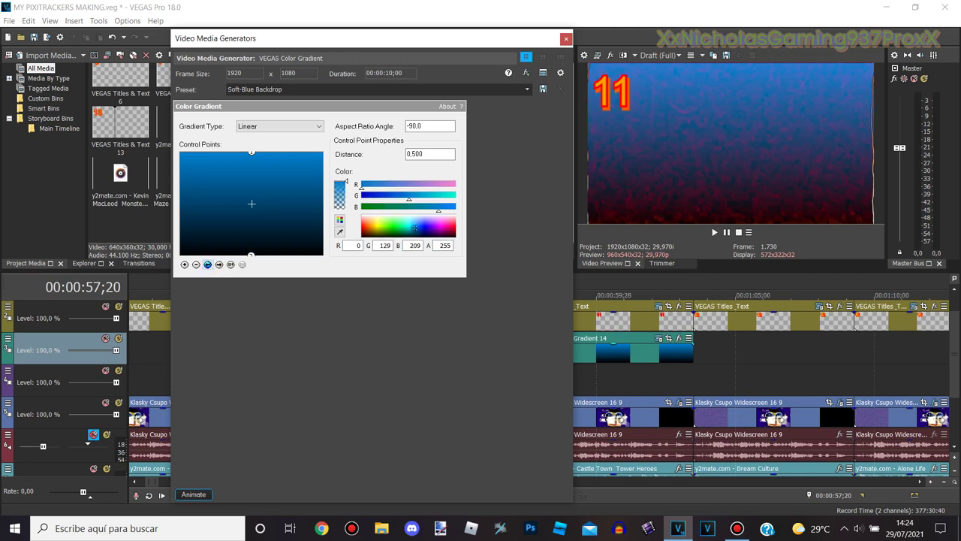
pyautogui.click(567, 38)
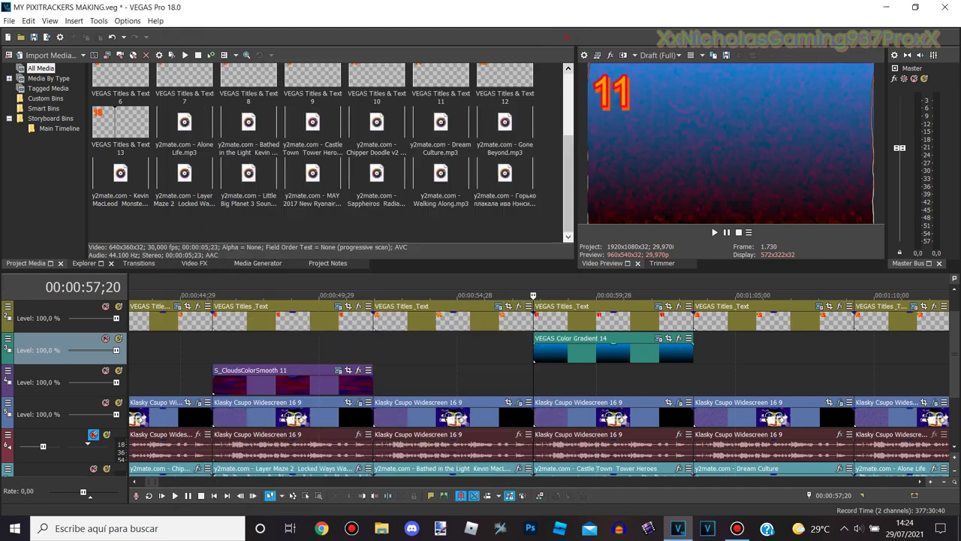
# Step: Examine the eleventh clip's Gradient Map colour points, review its TV Simulator settings and close the effects window
pyautogui.click(679, 402)
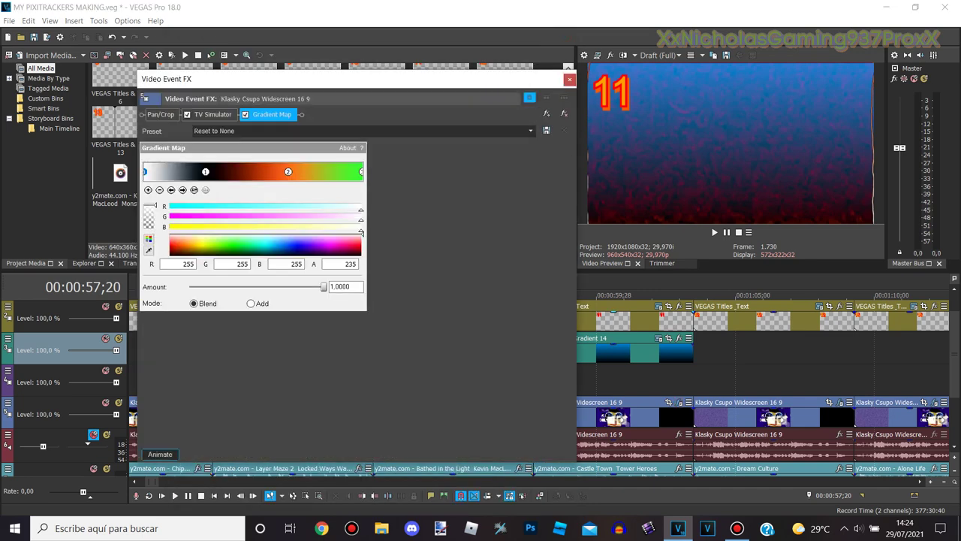
pyautogui.click(182, 189)
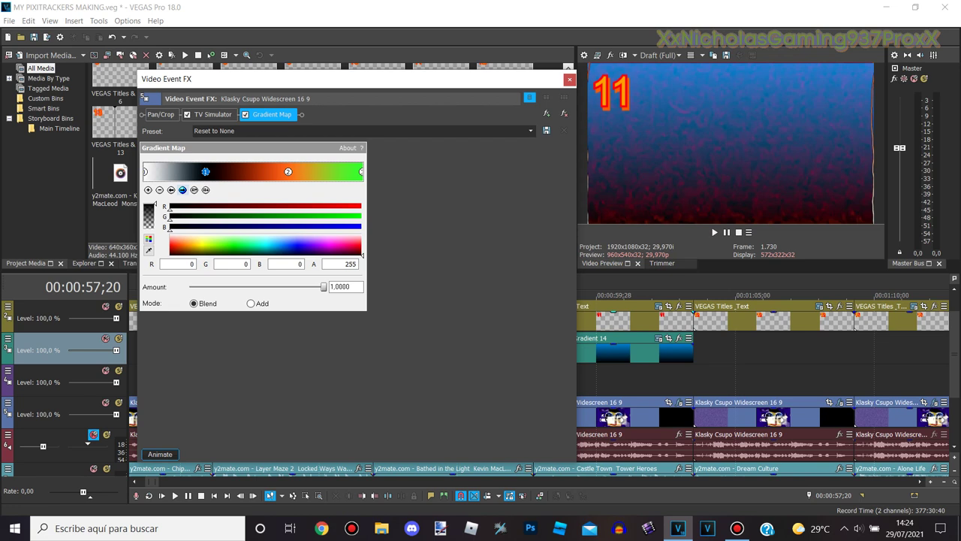
pyautogui.click(183, 189)
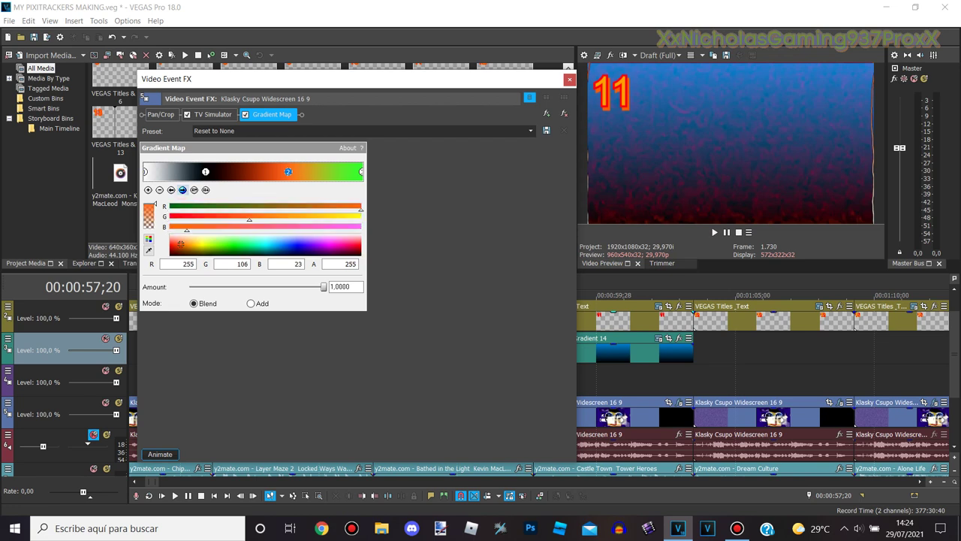
pyautogui.click(183, 189)
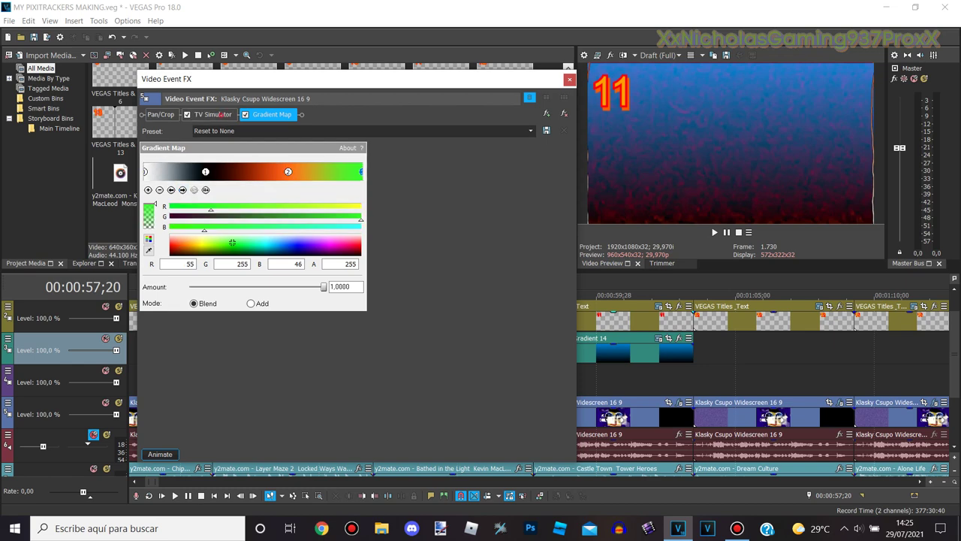
pyautogui.click(213, 114)
pyautogui.click(569, 78)
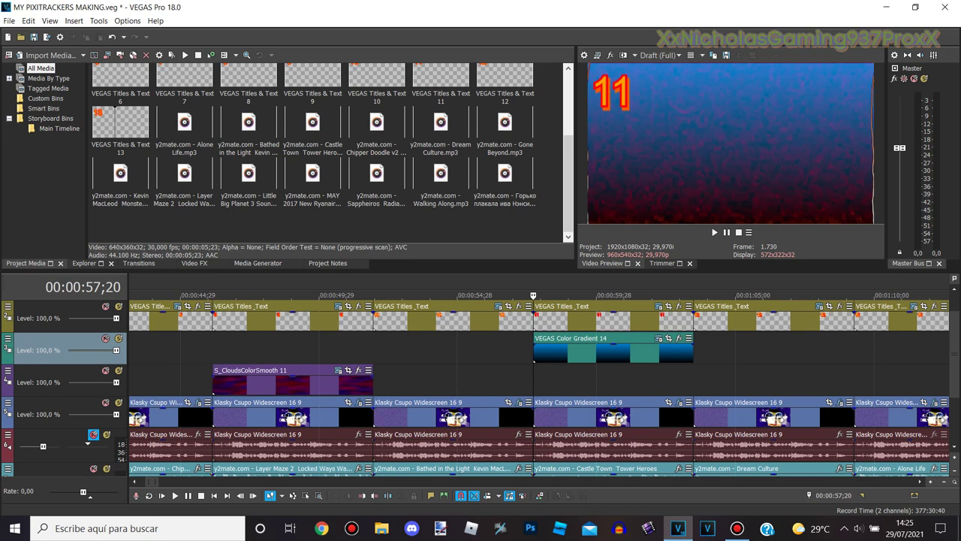
# Step: Move the playhead to the start of the twelfth Klasky Csupo clip and review its LAB Adjust settings
pyautogui.click(690, 282)
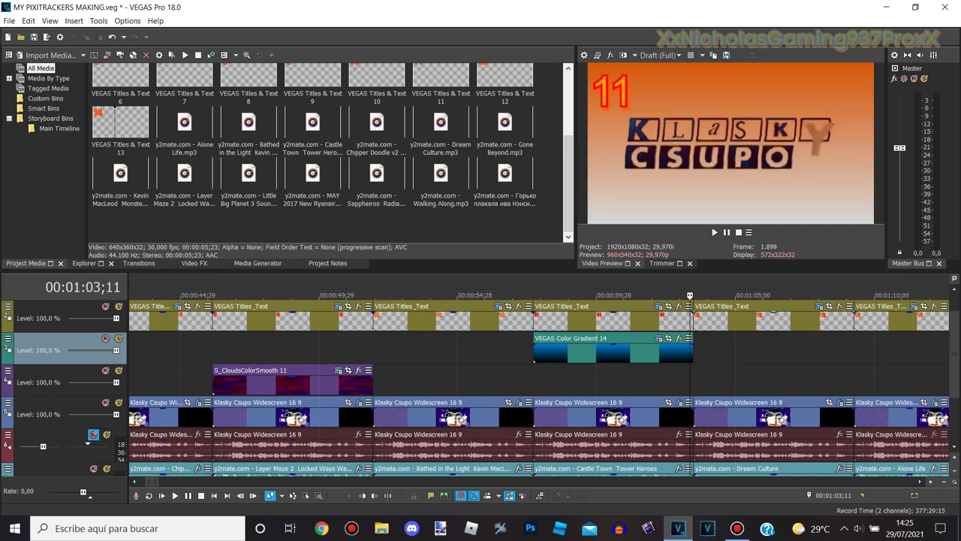
pyautogui.click(694, 350)
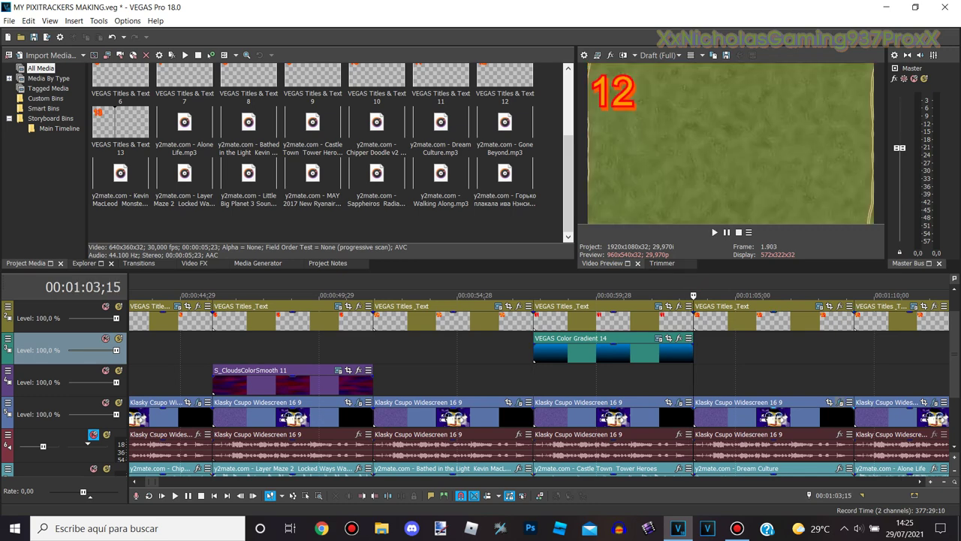
pyautogui.click(839, 402)
pyautogui.click(209, 114)
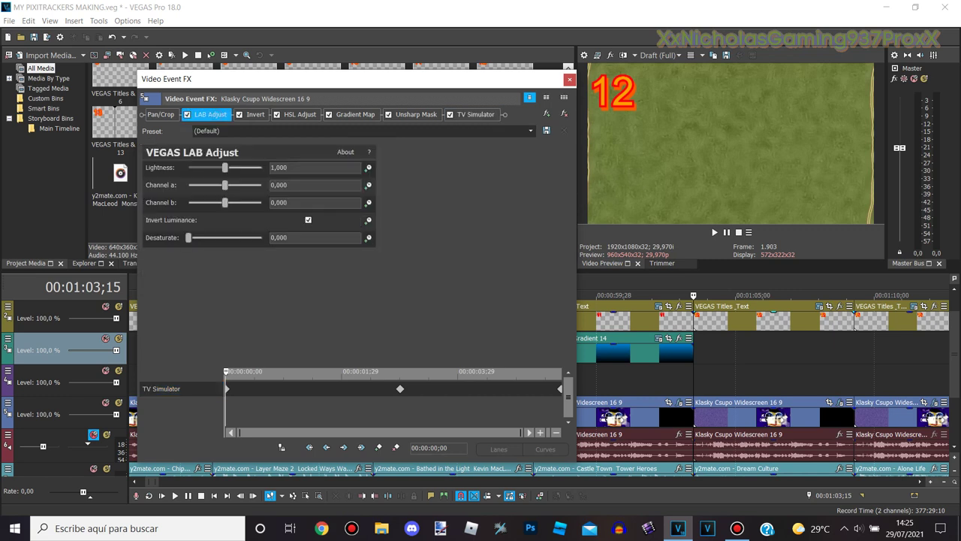
# Step: Step through the twelfth clip's TV Simulator keyframes to review the settings at each one, rechecking LAB Adjust in between
pyautogui.moveTo(227, 408); pyautogui.dragTo(563, 407)
pyautogui.click(326, 448)
pyautogui.click(326, 447)
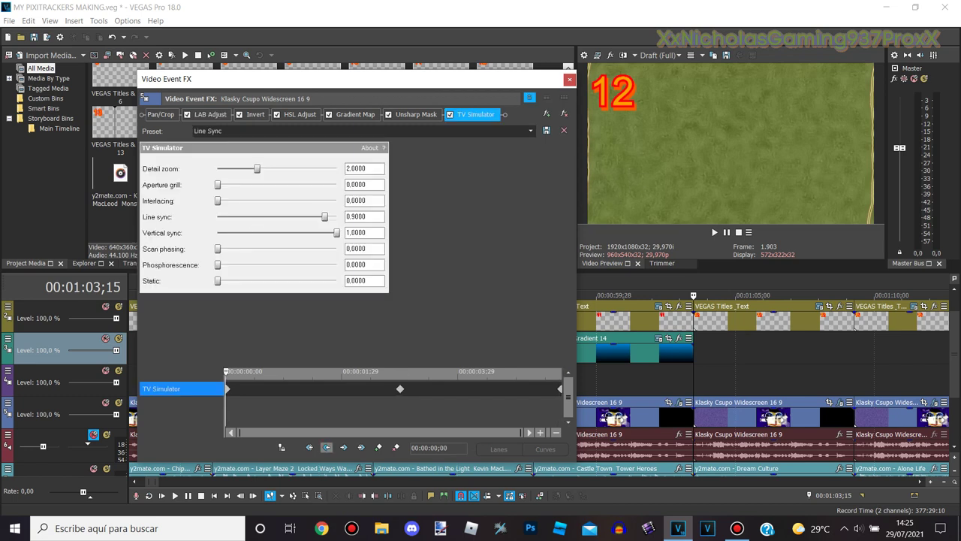
pyautogui.click(214, 114)
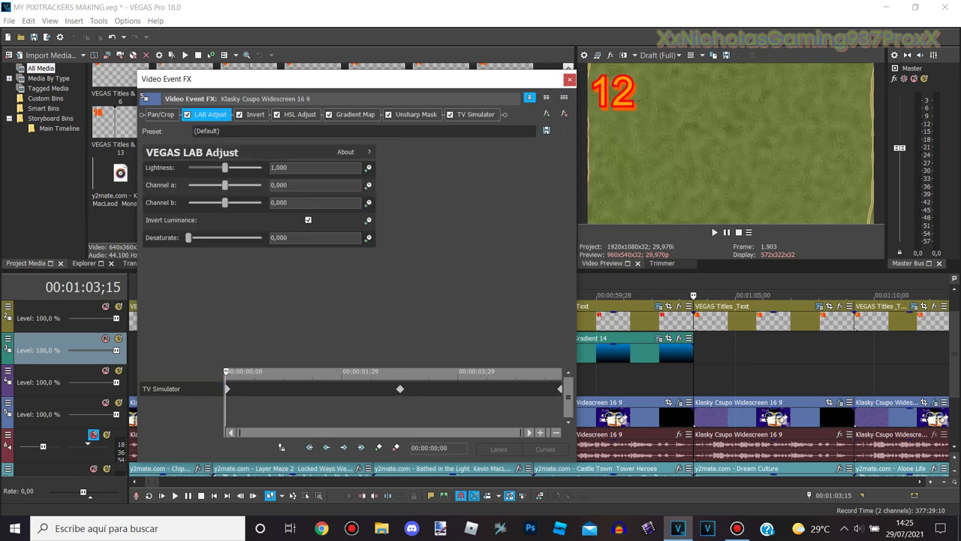
pyautogui.click(343, 447)
pyautogui.click(326, 447)
pyautogui.click(326, 447)
pyautogui.click(343, 447)
pyautogui.click(344, 447)
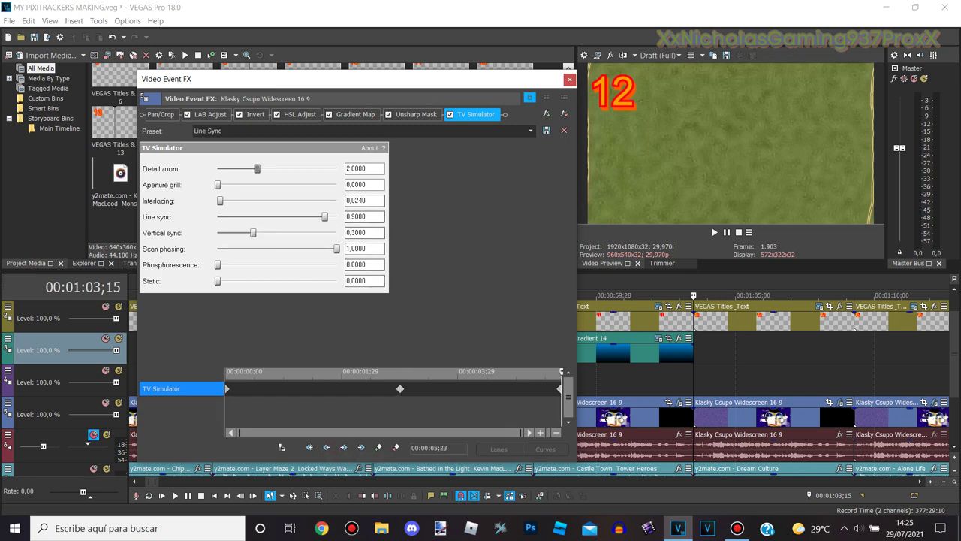
# Step: Review the twelfth clip's Unsharp Mask settings and the colour of each Gradient Map control point
pyautogui.click(415, 114)
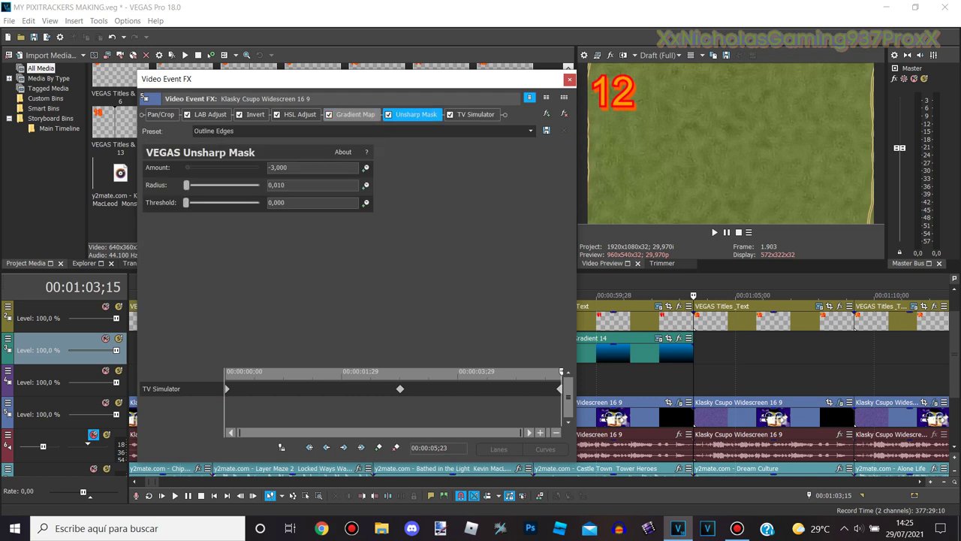
pyautogui.click(355, 114)
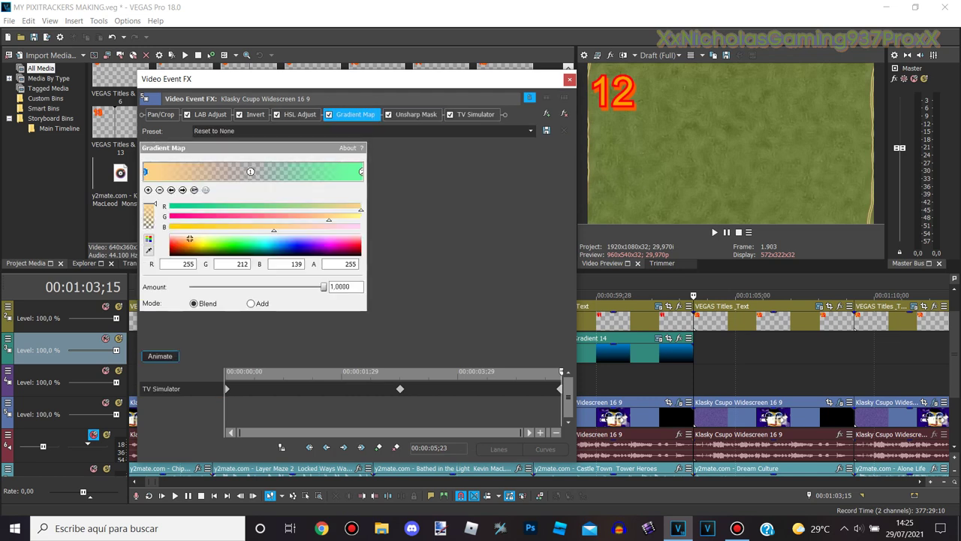
pyautogui.click(182, 189)
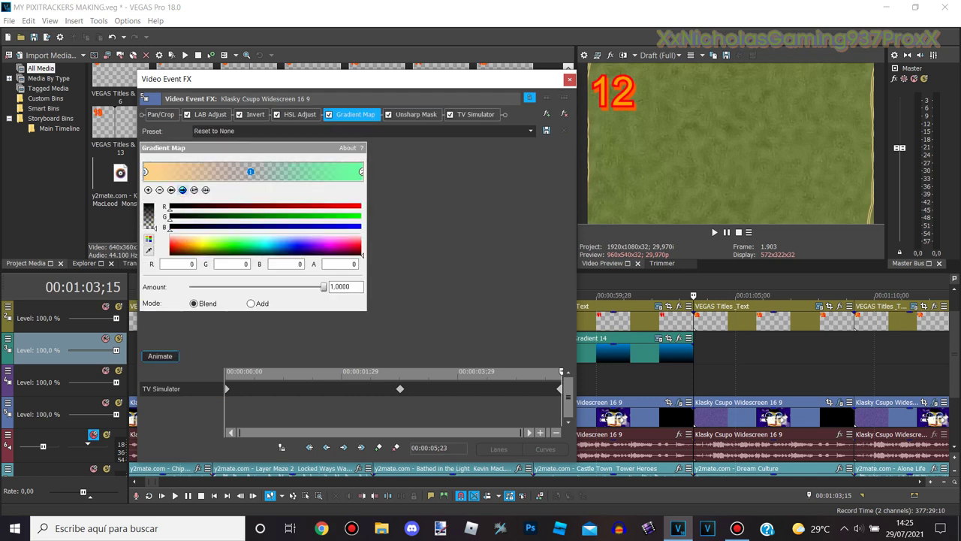
pyautogui.click(182, 189)
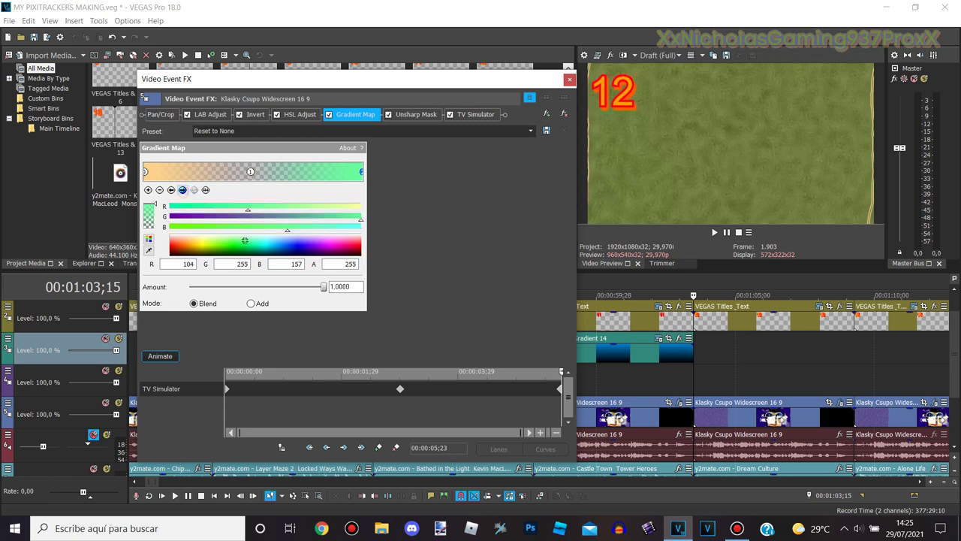
# Step: Review the twelfth clip's HSL Adjust, Invert and LAB Adjust settings, then close its effects window
pyautogui.click(301, 115)
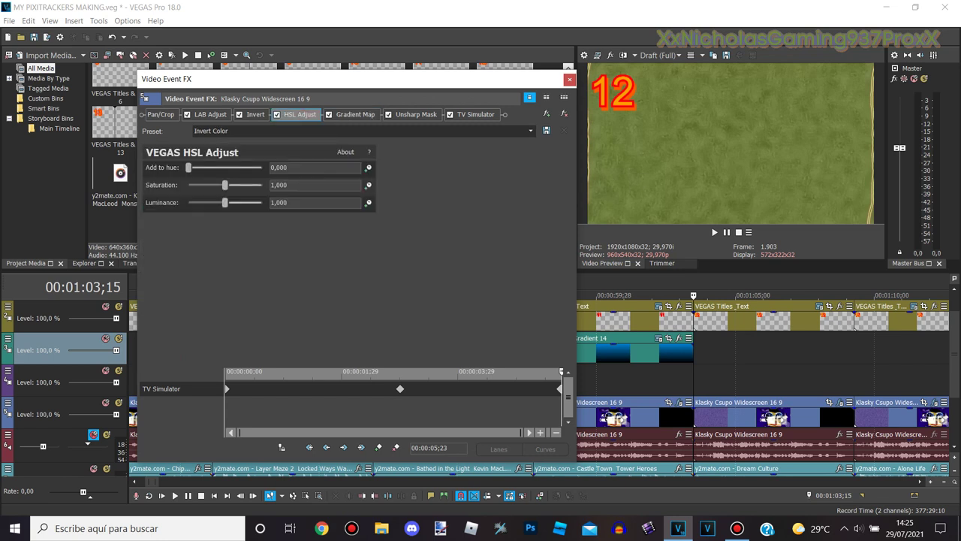
pyautogui.click(255, 114)
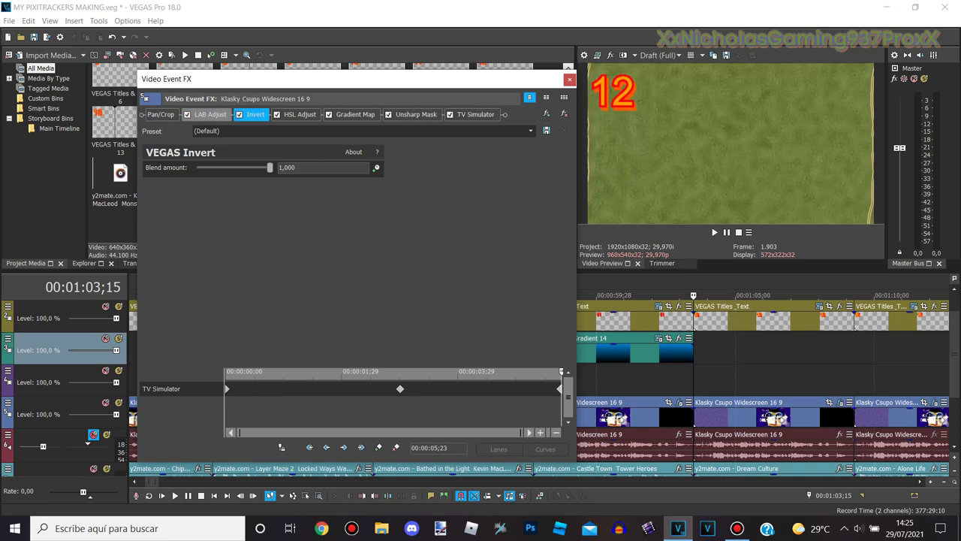
pyautogui.click(211, 114)
pyautogui.click(570, 79)
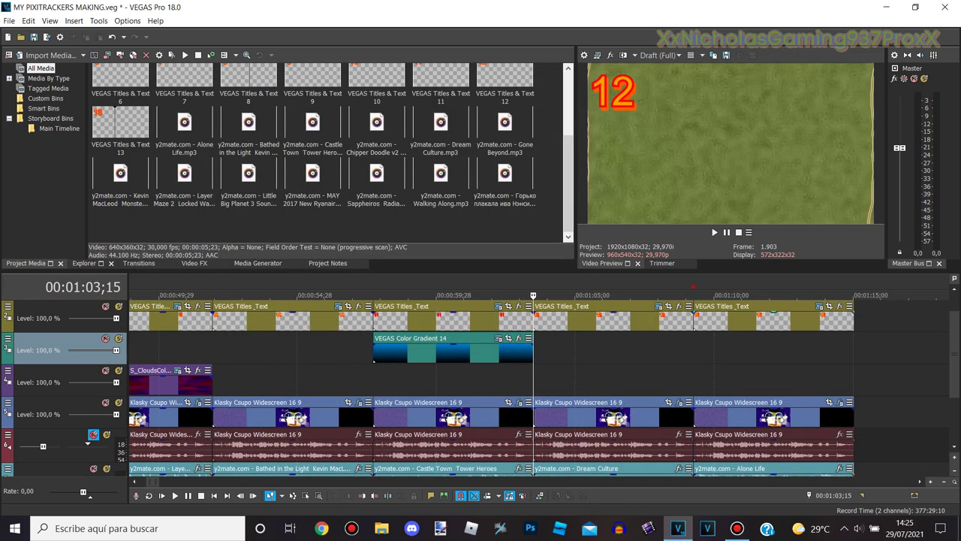
# Step: Move the playhead to the start of the thirteenth Klasky Csupo clip and review its TV Simulator and Mirror settings
pyautogui.click(694, 350)
pyautogui.click(840, 402)
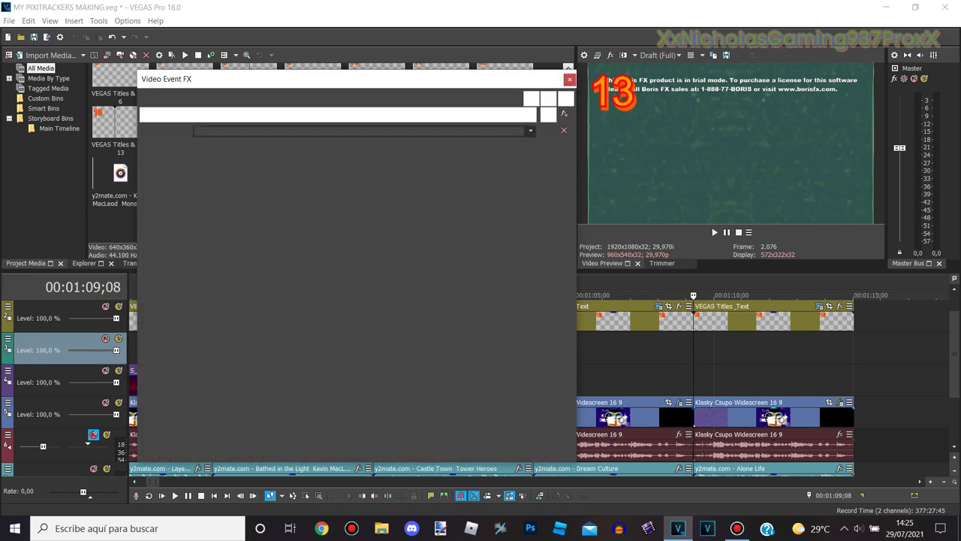
pyautogui.click(213, 115)
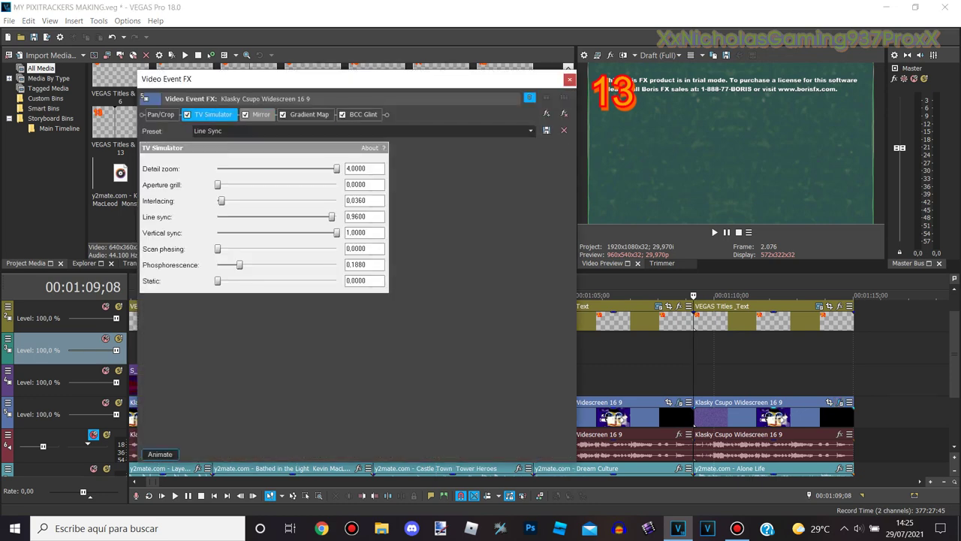
pyautogui.click(261, 114)
# Step: Step through all the control points of the thirteenth clip's Gradient Map to review their colours
pyautogui.click(309, 114)
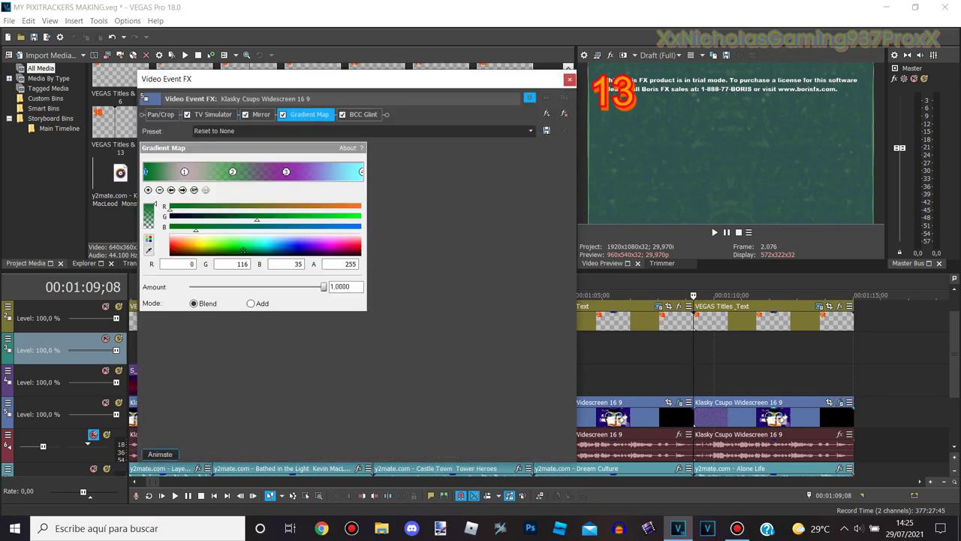
pyautogui.click(182, 190)
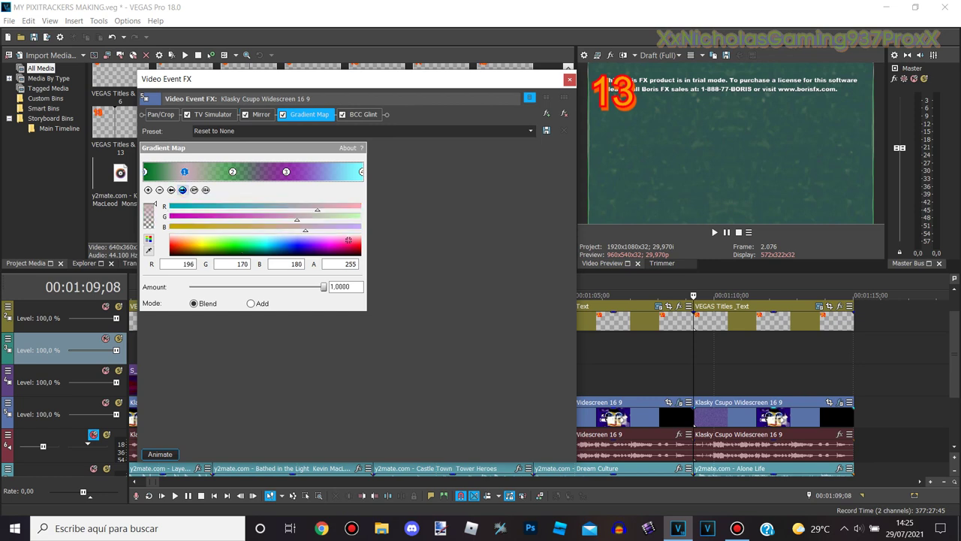
pyautogui.click(232, 172)
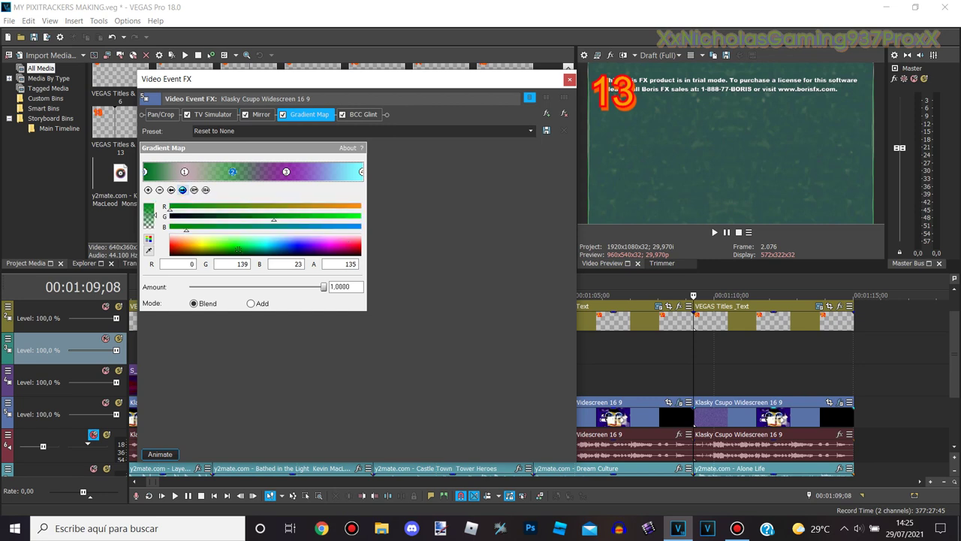
pyautogui.click(183, 190)
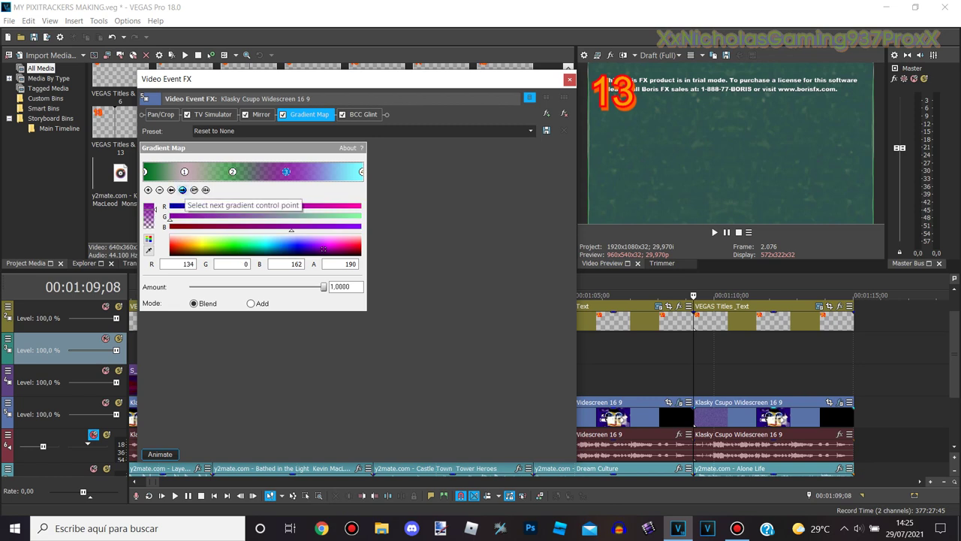
pyautogui.click(183, 190)
# Step: Review the thirteenth clip's BCC Glint settings, close the effects window and move the playhead to the project's end
pyautogui.click(363, 114)
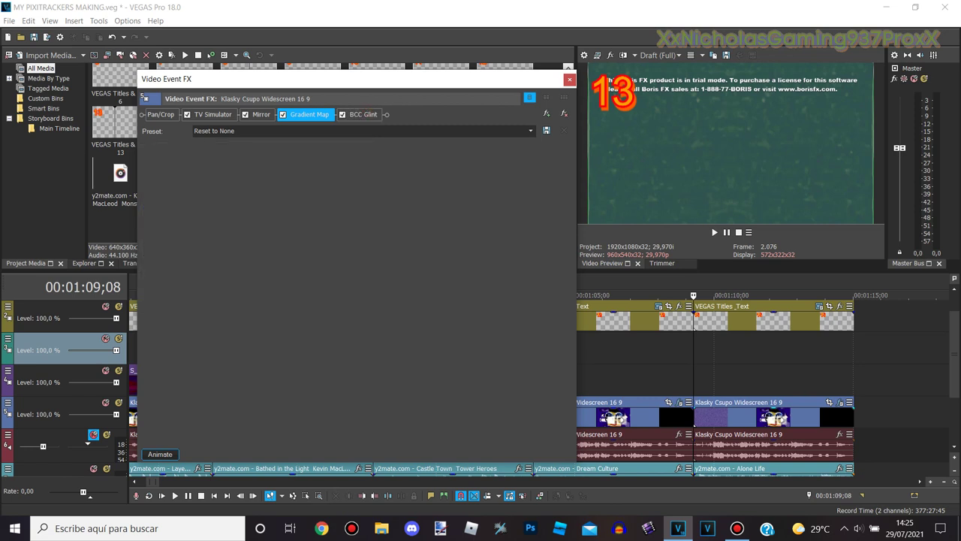
pyautogui.moveTo(390, 82); pyautogui.dragTo(405, 58)
pyautogui.scroll(-3, 390, 263)
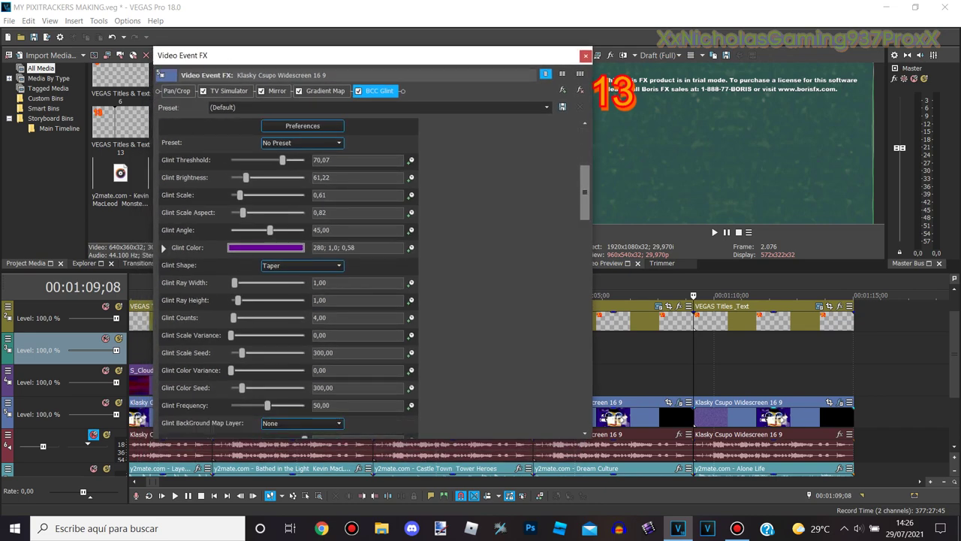
pyautogui.scroll(2, 376, 278)
pyautogui.click(585, 55)
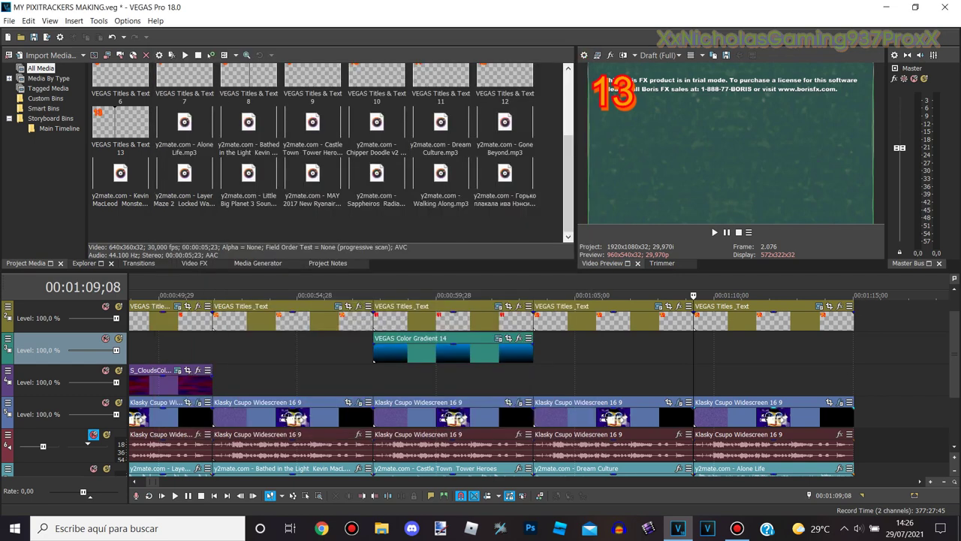
pyautogui.press('End')
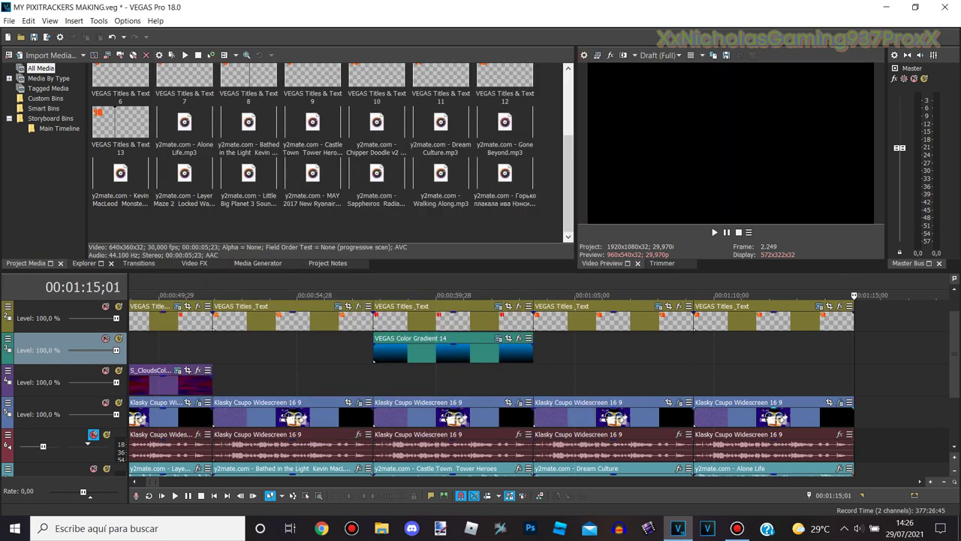